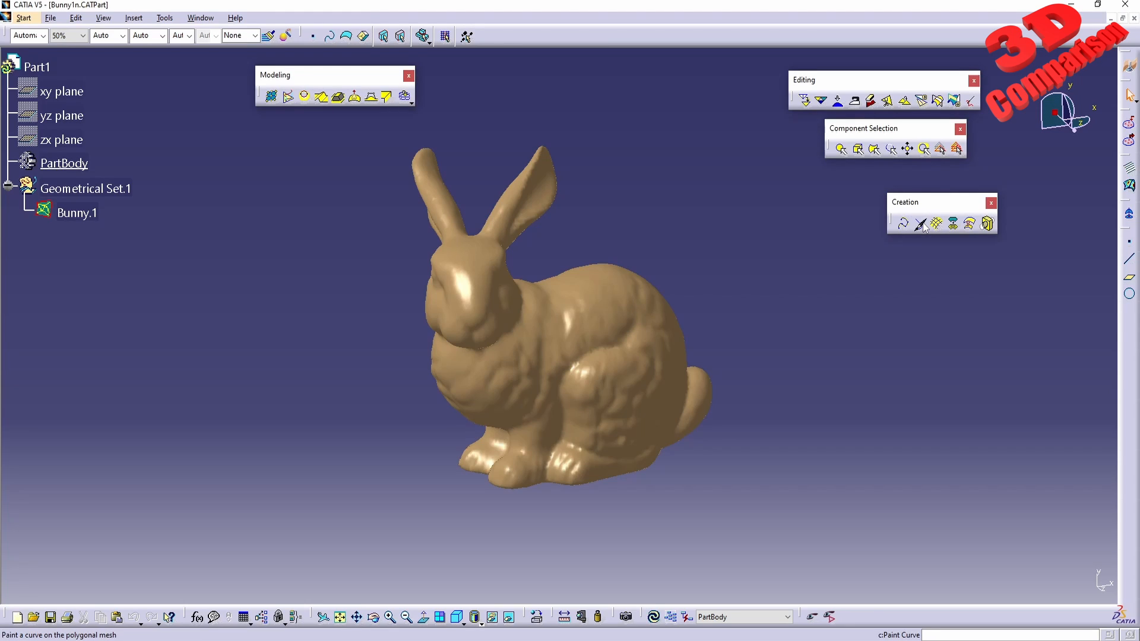
- Start a Paint Curve on the bunny mesh, keep the fitting parameters displayed, and turn off curve fitting
{"action": "left_click", "coordinate": [921, 224]}
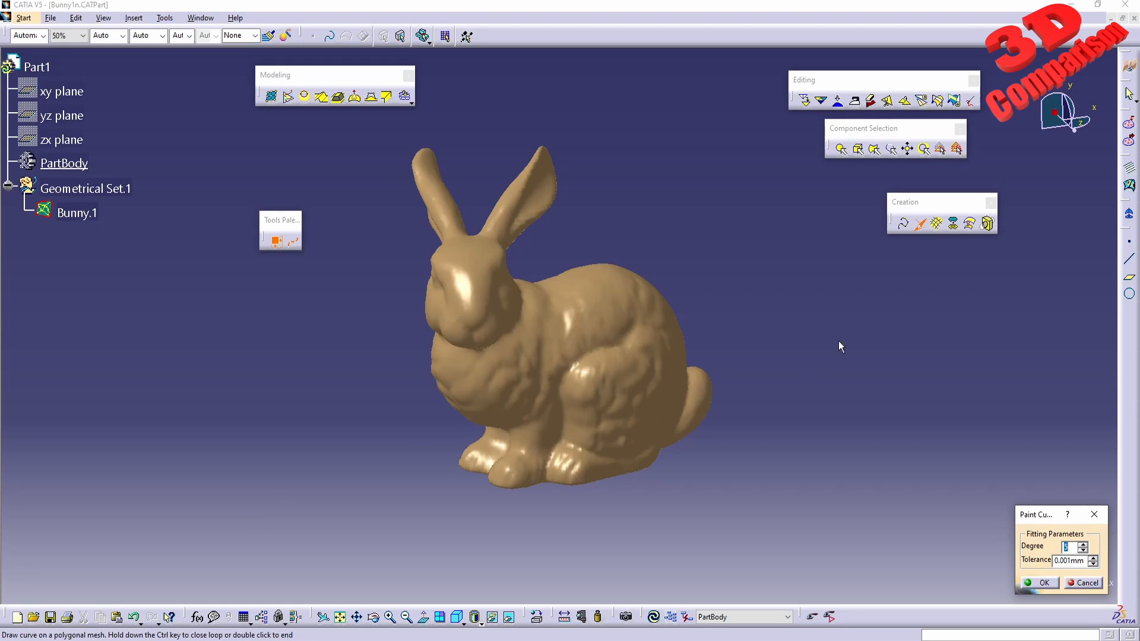
{"action": "left_click", "coordinate": [920, 226]}
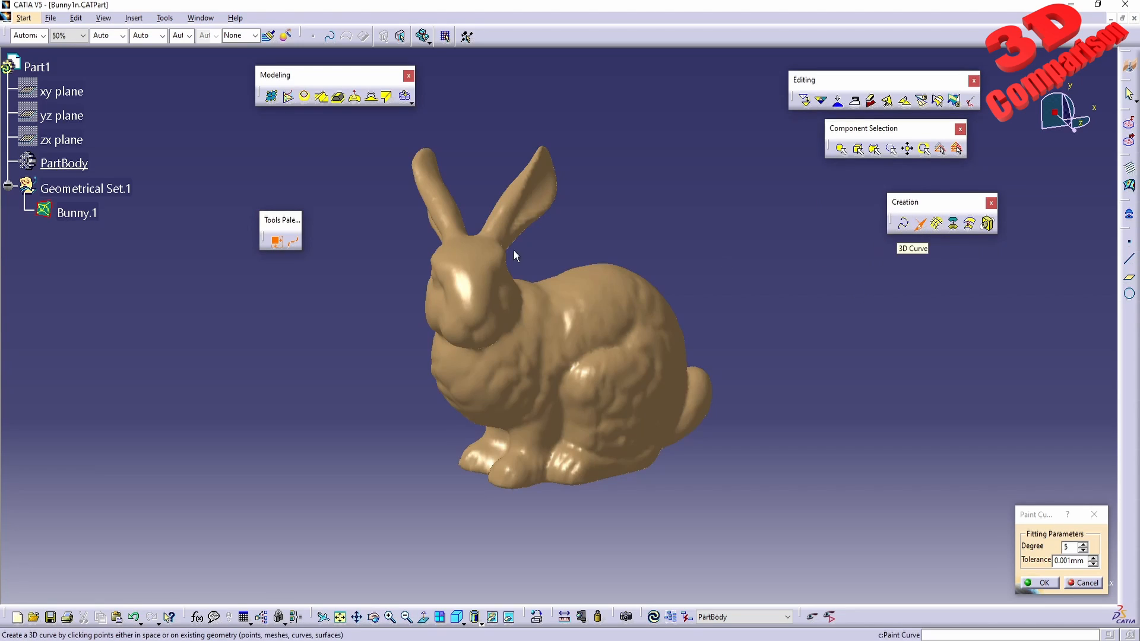
{"action": "left_click_drag", "start_coordinate": [708, 170], "coordinate": [683, 131]}
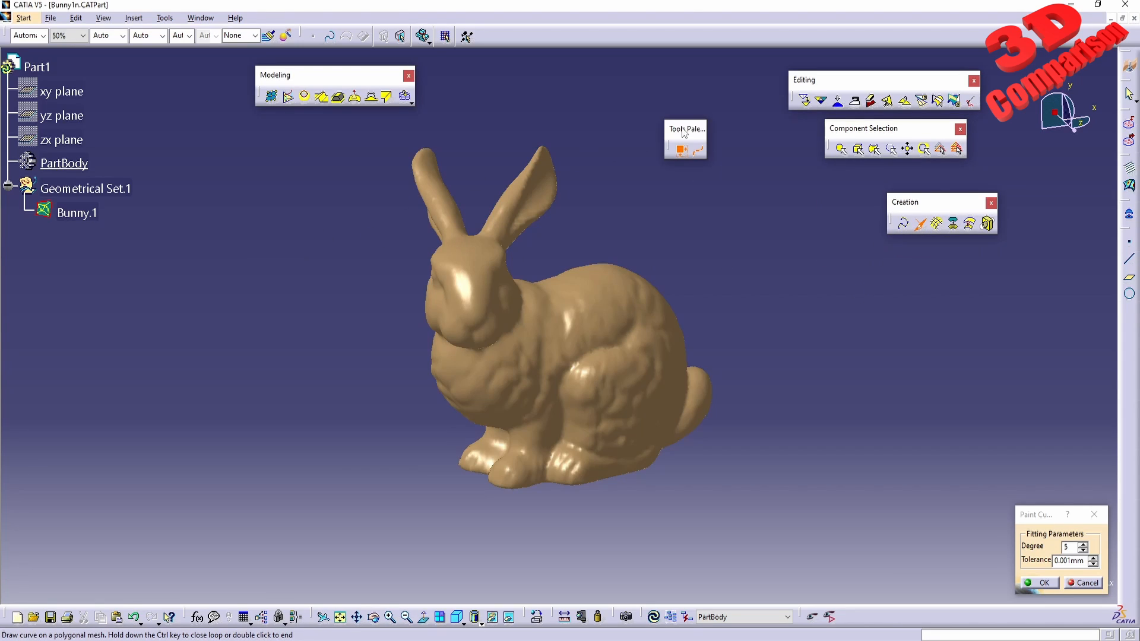
{"action": "left_click_drag", "start_coordinate": [264, 190], "coordinate": [264, 191]}
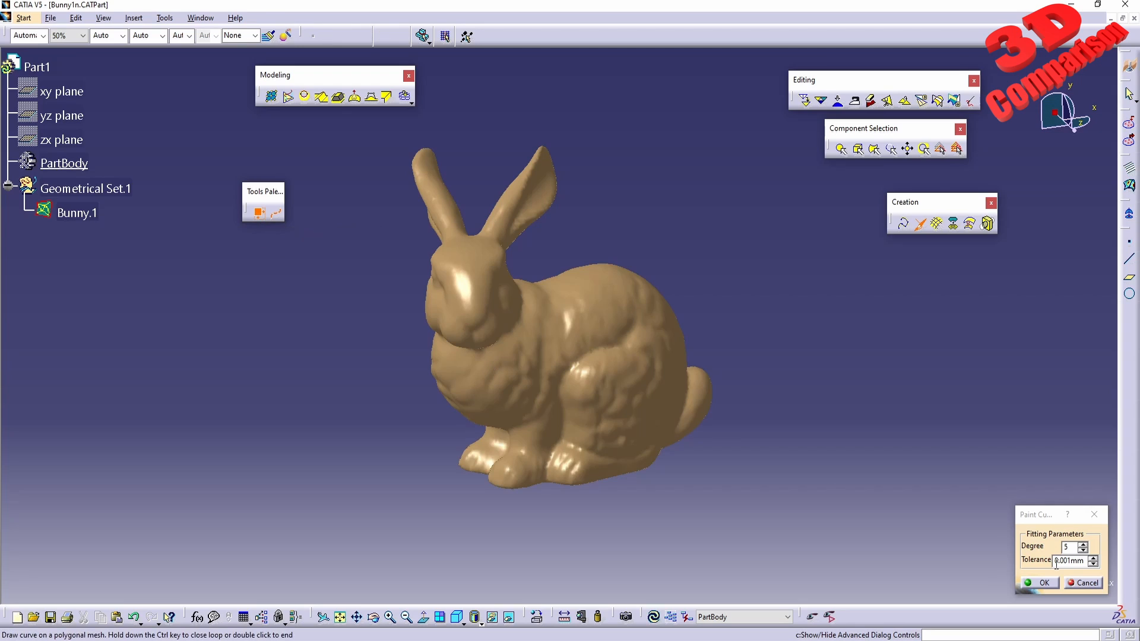
{"action": "left_click", "coordinate": [260, 213]}
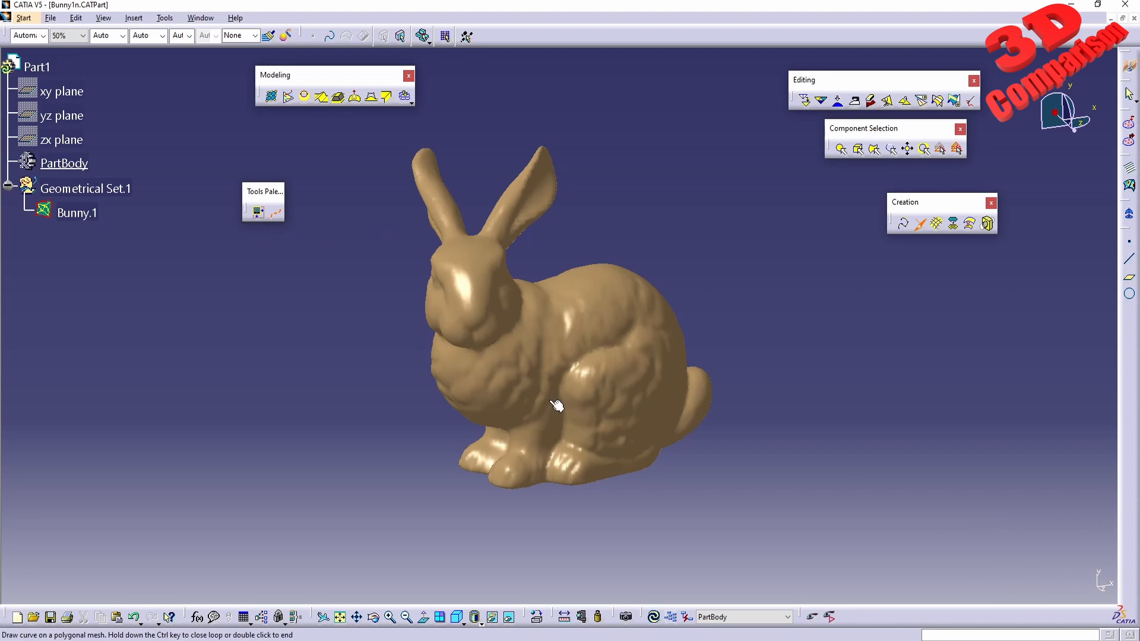
{"action": "middle_click_drag", "start_coordinate": [556, 402], "coordinate": [544, 289], "text": "ctrl"}
{"action": "left_click", "coordinate": [259, 213]}
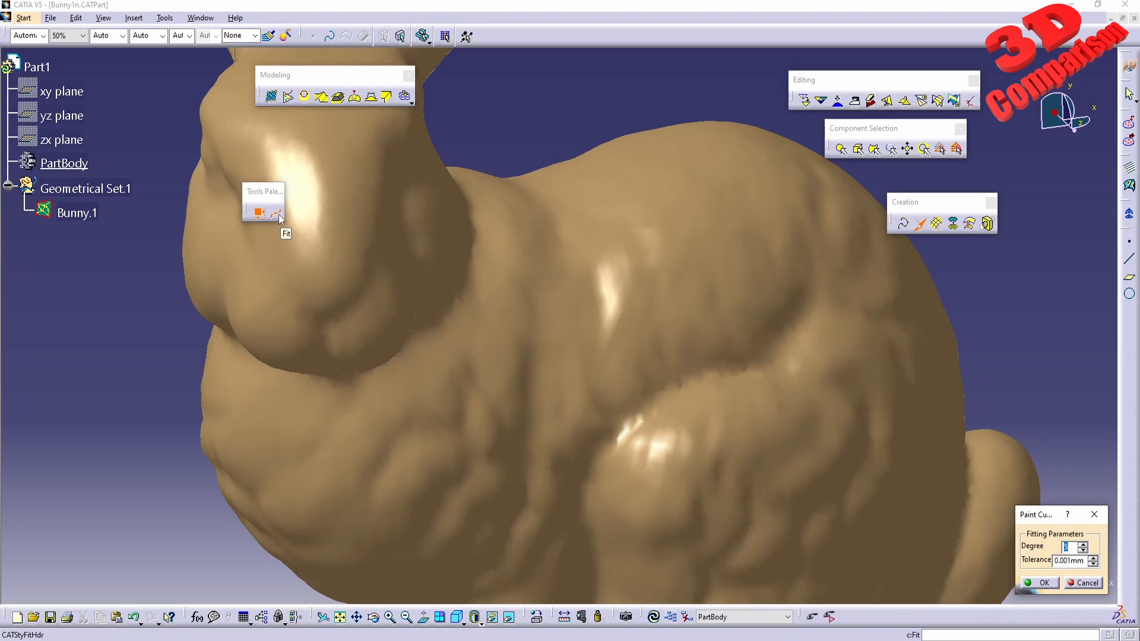
{"action": "left_click", "coordinate": [276, 214]}
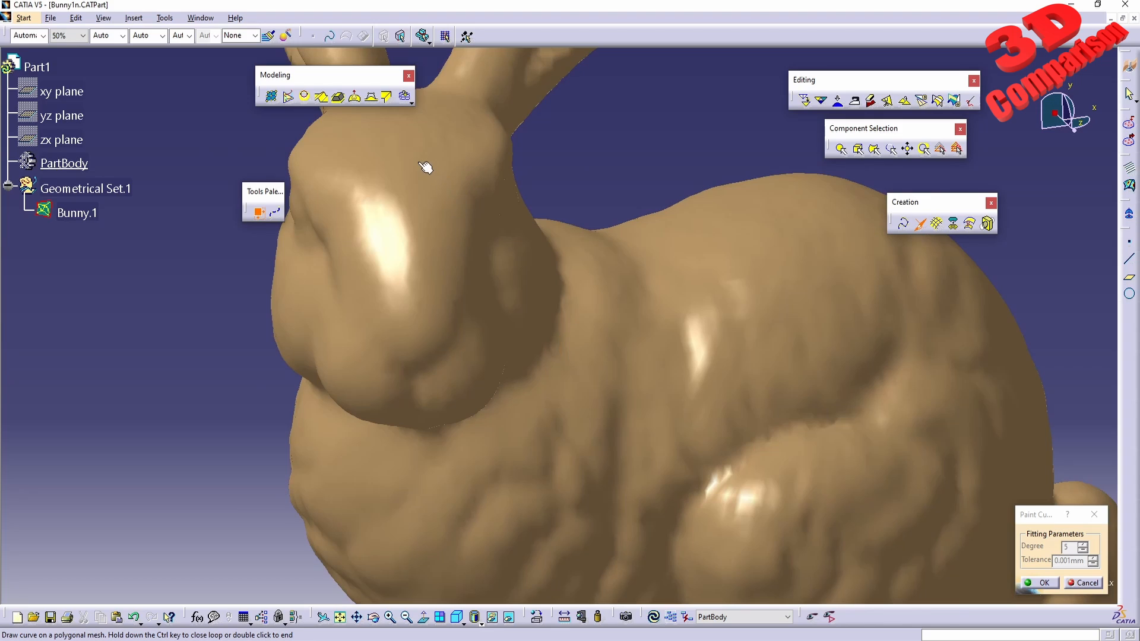
- Paint a short two-point unfitted curve down the bunny's forehead and delete it
{"action": "left_click", "coordinate": [402, 147]}
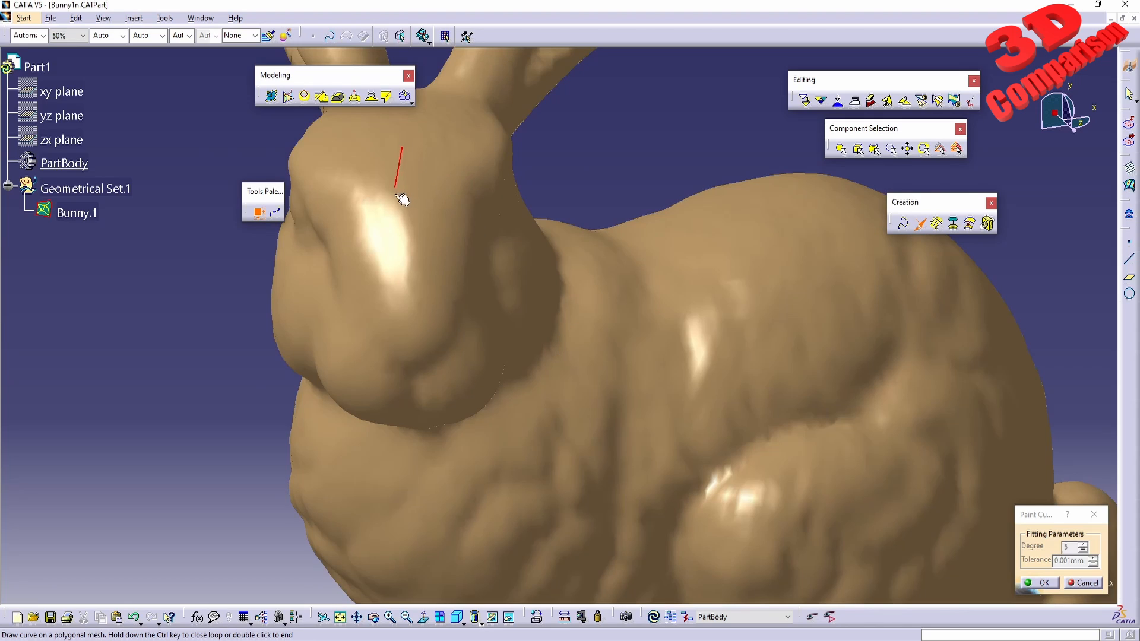
{"action": "double_click", "coordinate": [399, 253]}
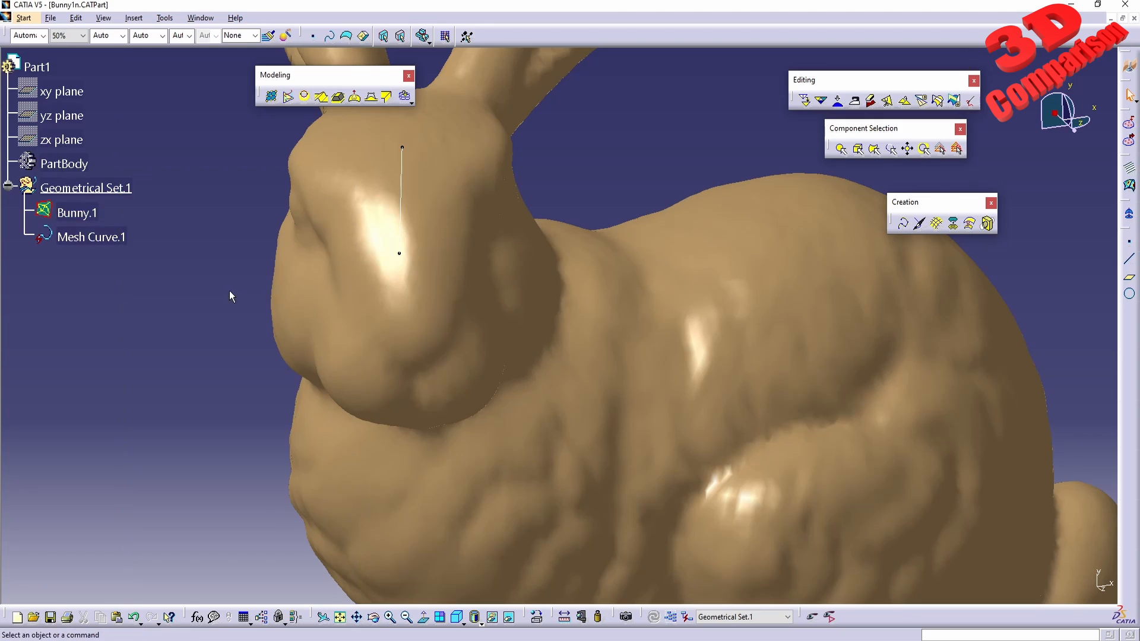
{"action": "left_click", "coordinate": [114, 241]}
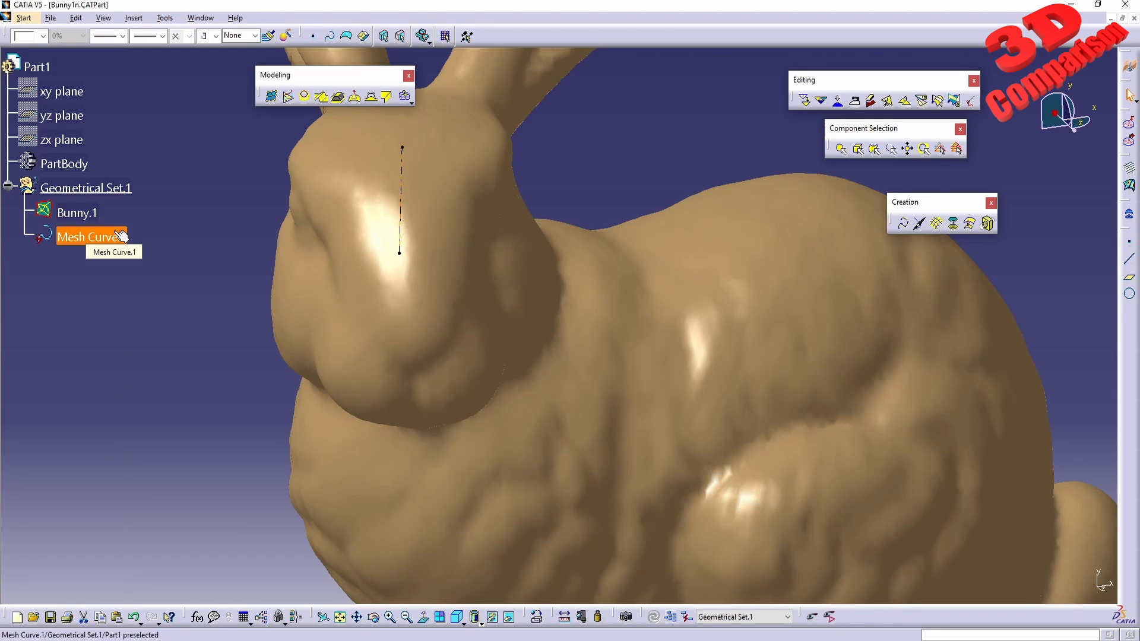
{"action": "key", "text": "Delete"}
- Paint an unfitted curve from the bunny's forehead down the face to the chest, then up and along the back
{"action": "left_click", "coordinate": [918, 223]}
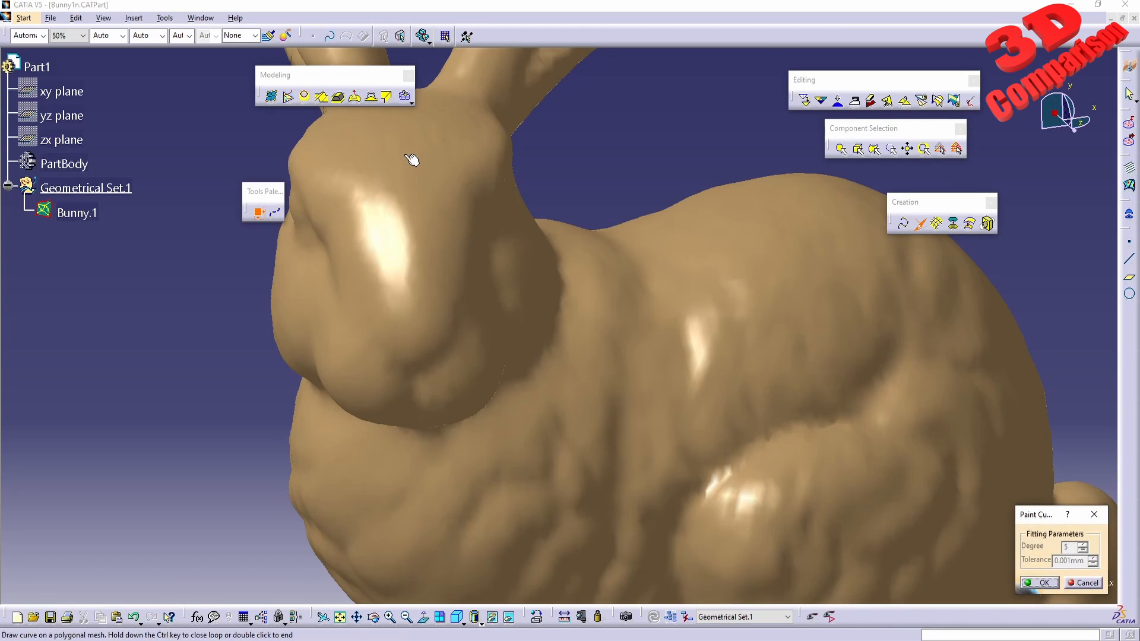
{"action": "mouse_move", "coordinate": [406, 155]}
{"action": "left_mouse_down"}
{"action": "mouse_move", "coordinate": [408, 264]}
{"action": "mouse_move", "coordinate": [443, 389]}
{"action": "mouse_move", "coordinate": [513, 481]}
{"action": "left_mouse_up"}
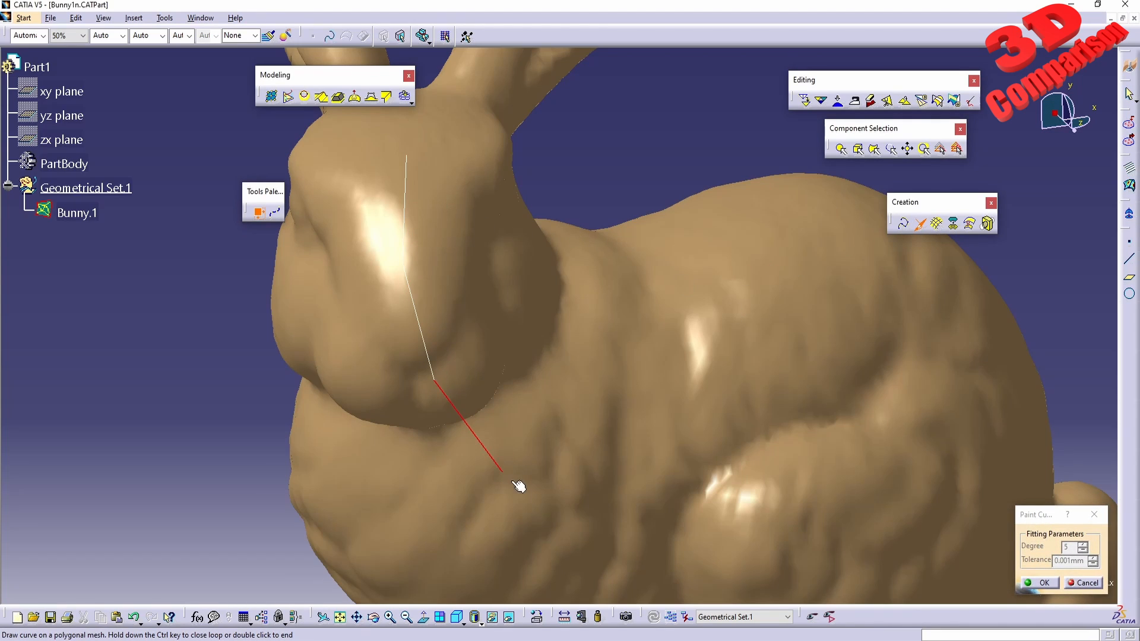
{"action": "left_click", "coordinate": [513, 482]}
{"action": "left_click", "coordinate": [596, 428]}
{"action": "left_click", "coordinate": [596, 309]}
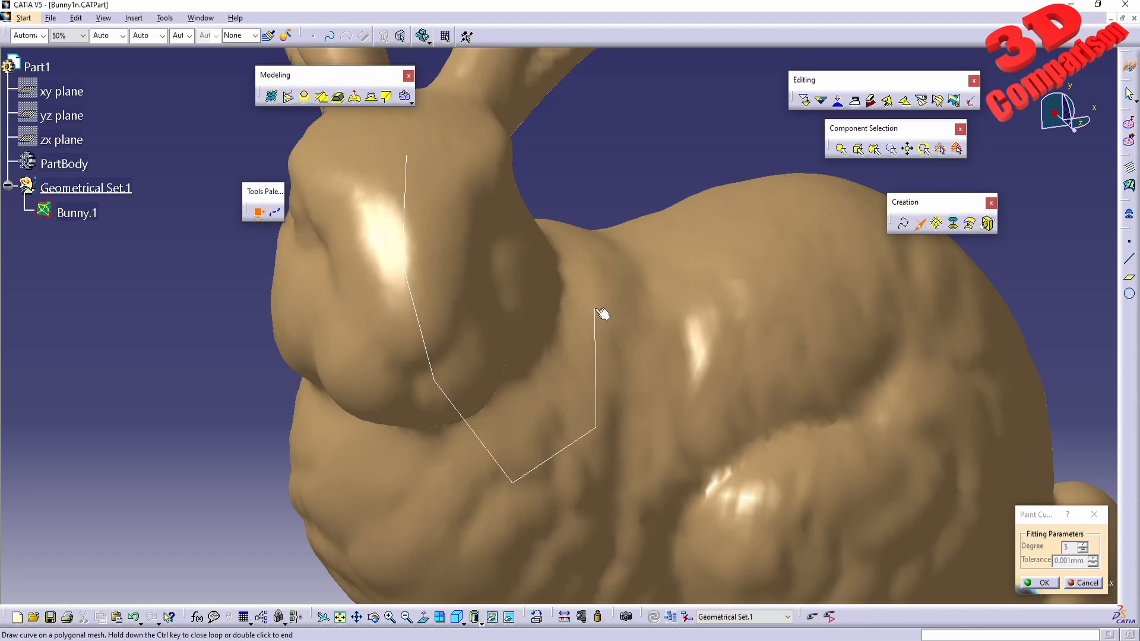
{"action": "left_click", "coordinate": [698, 260]}
{"action": "left_click", "coordinate": [829, 278]}
{"action": "left_click", "coordinate": [919, 335]}
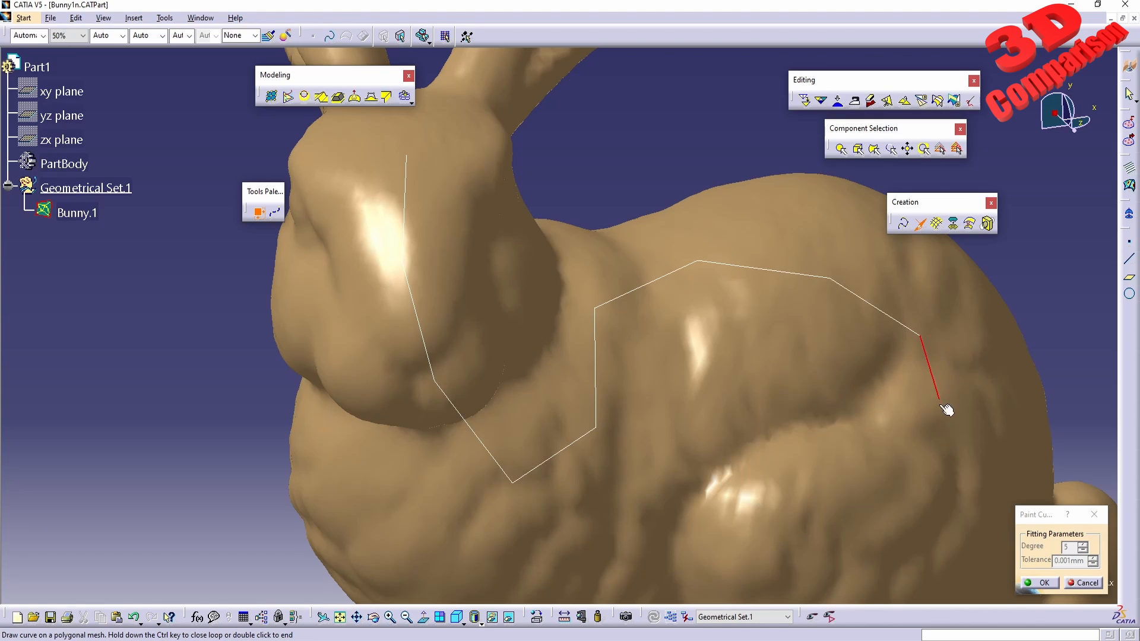
- Continue the unfitted curve around the haunch and forward along the lower body to the chest
{"action": "middle_click_drag", "start_coordinate": [946, 409], "coordinate": [886, 325]}
{"action": "left_click", "coordinate": [892, 334]}
{"action": "left_click", "coordinate": [879, 418]}
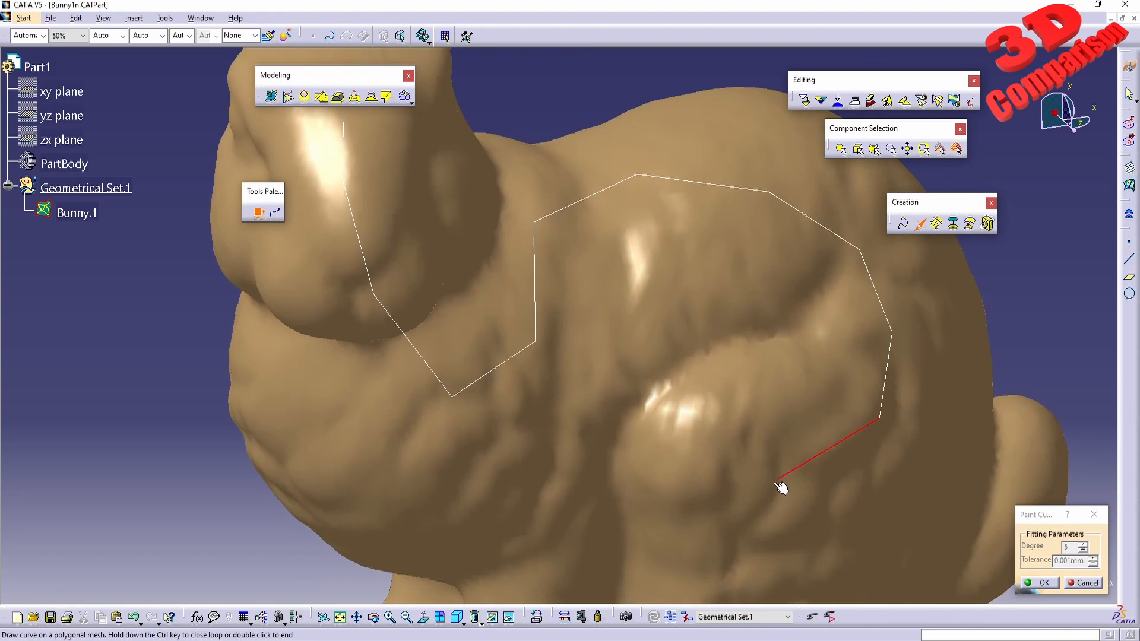
{"action": "left_click", "coordinate": [775, 479]}
{"action": "left_click", "coordinate": [695, 504]}
{"action": "left_click", "coordinate": [577, 528]}
{"action": "left_click", "coordinate": [431, 497]}
{"action": "left_click", "coordinate": [314, 420]}
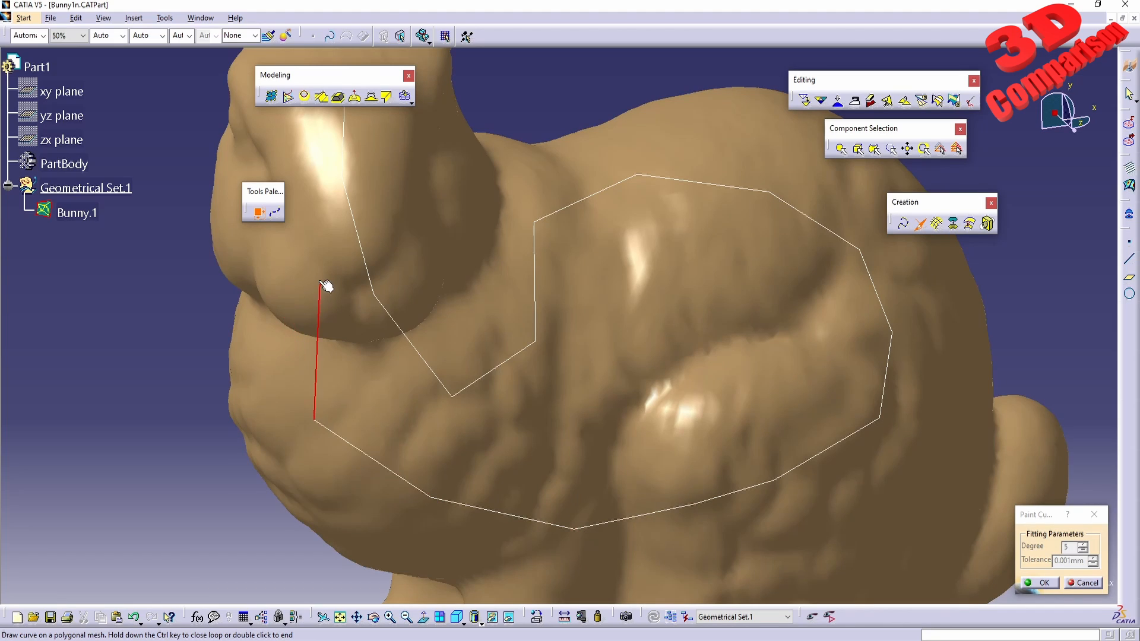
- Bring the unfitted curve up the bunny's face and close it at its starting point on the forehead
{"action": "middle_click_drag", "start_coordinate": [326, 286], "coordinate": [364, 377]}
{"action": "left_click", "coordinate": [339, 282]}
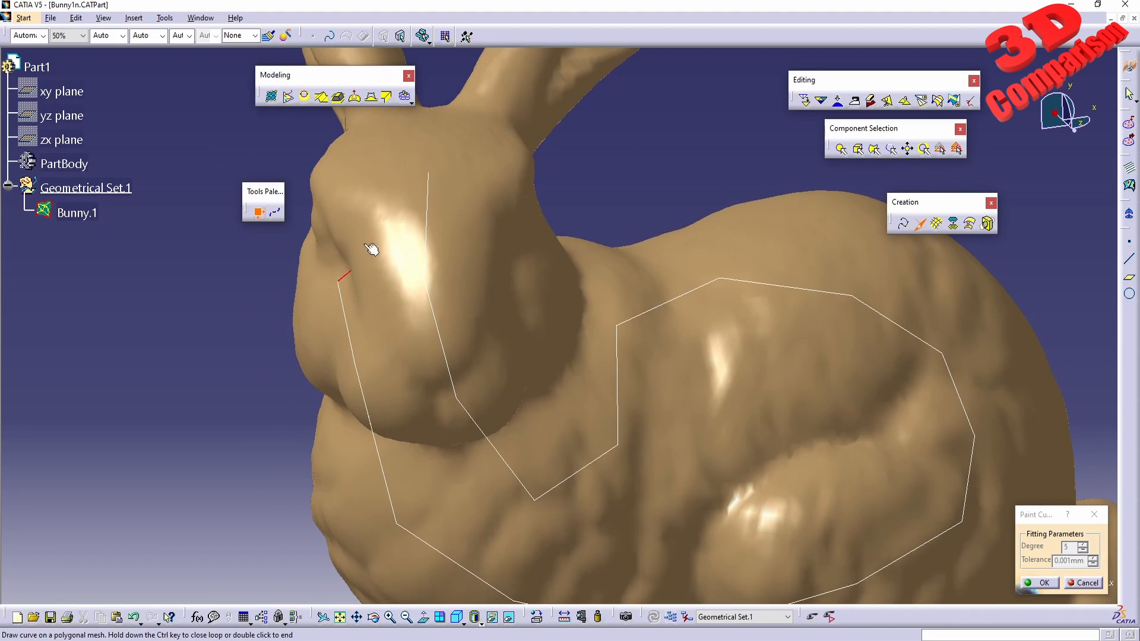
{"action": "left_click", "coordinate": [374, 208], "text": "ctrl"}
{"action": "middle_click_drag", "start_coordinate": [707, 397], "coordinate": [459, 190]}
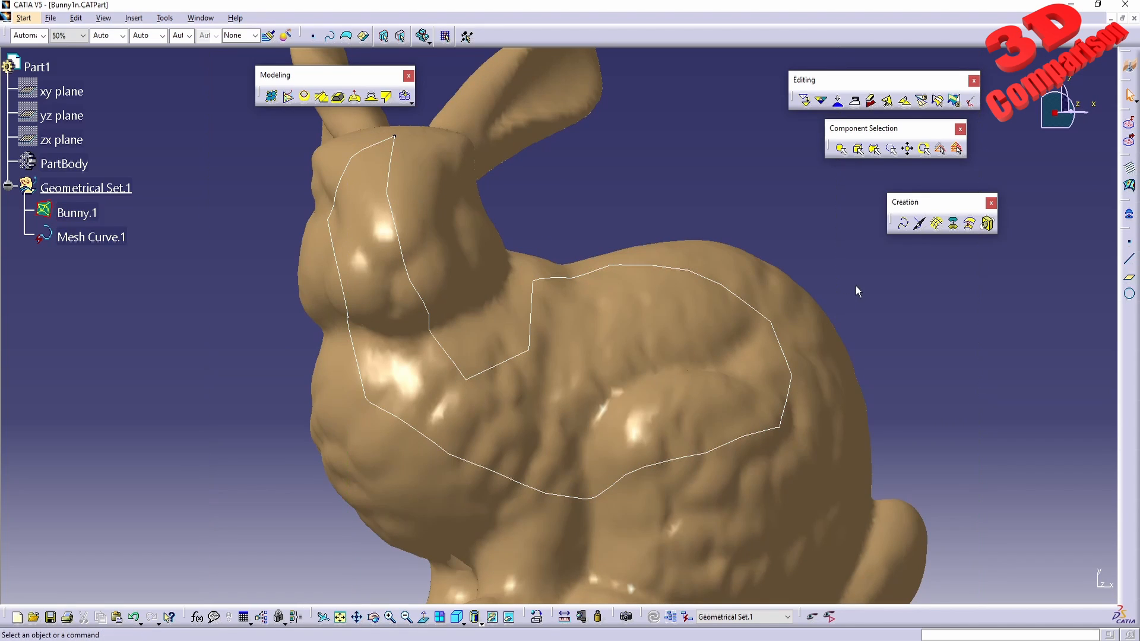
- Start another Paint Curve with fitting on, degree 5 and tolerance 0.001 mm, and trace from the forehead down to the chin
{"action": "left_click", "coordinate": [921, 225]}
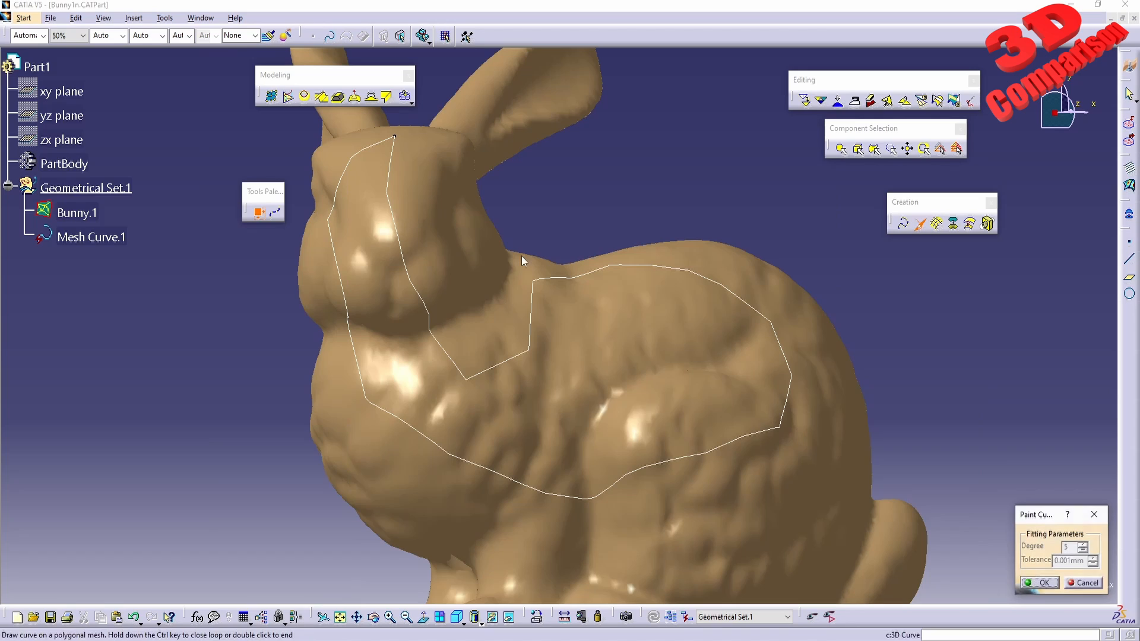
{"action": "left_click", "coordinate": [276, 216]}
{"action": "middle_click_drag", "start_coordinate": [458, 291], "coordinate": [613, 395]}
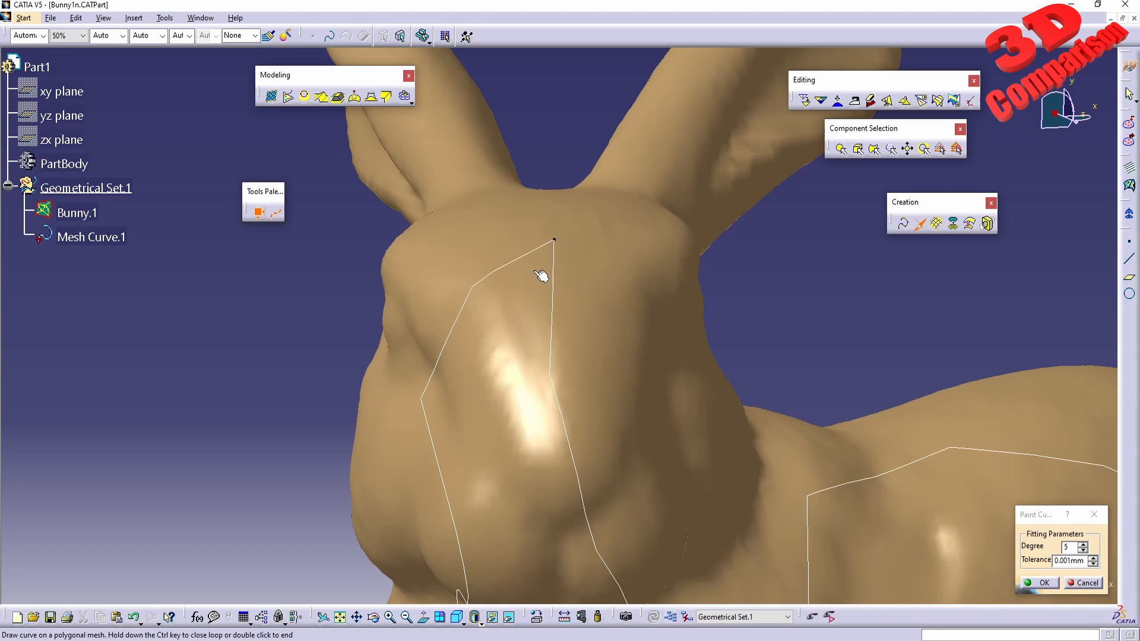
{"action": "mouse_move", "coordinate": [542, 262]}
{"action": "left_mouse_down"}
{"action": "mouse_move", "coordinate": [499, 320]}
{"action": "mouse_move", "coordinate": [466, 339]}
{"action": "left_mouse_up"}
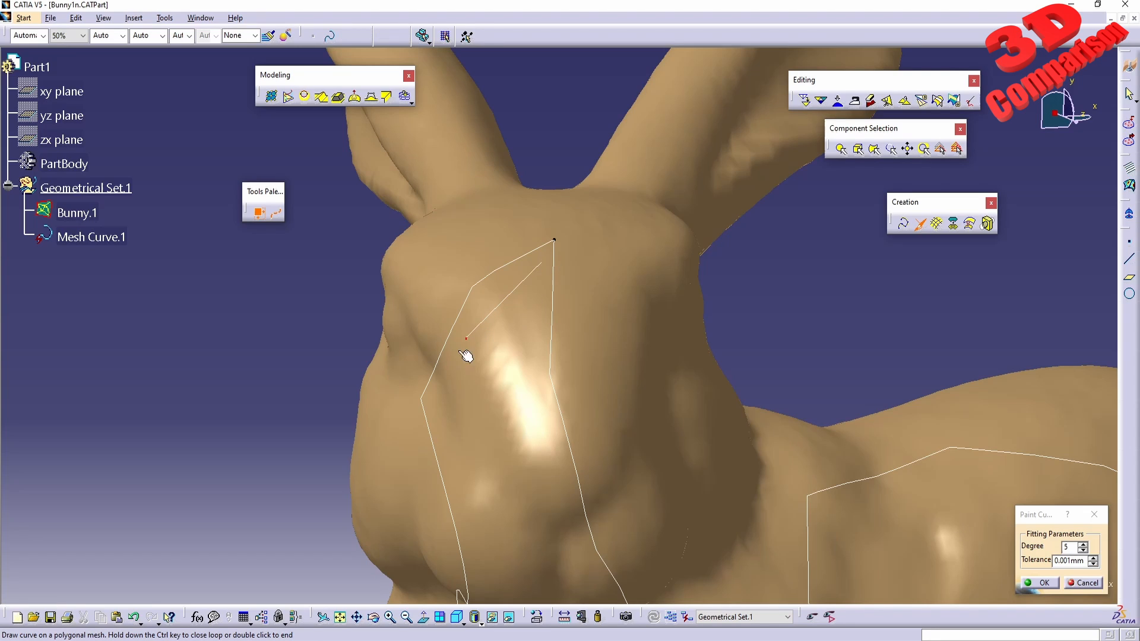
{"action": "left_click", "coordinate": [428, 410]}
{"action": "middle_click_drag", "start_coordinate": [504, 531], "coordinate": [494, 397]}
{"action": "left_click", "coordinate": [486, 494]}
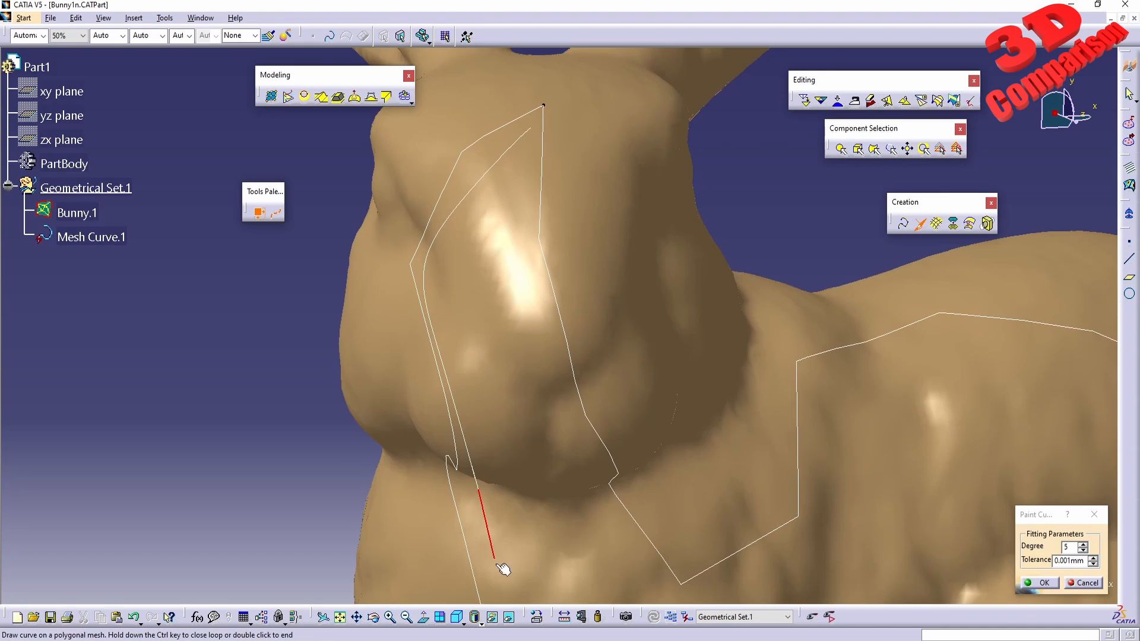
- Extend the fitted curve over the chest and along the lower body, just inside the first curve
{"action": "middle_click_drag", "start_coordinate": [504, 565], "coordinate": [488, 435]}
{"action": "left_click", "coordinate": [488, 435]}
{"action": "left_click", "coordinate": [596, 507]}
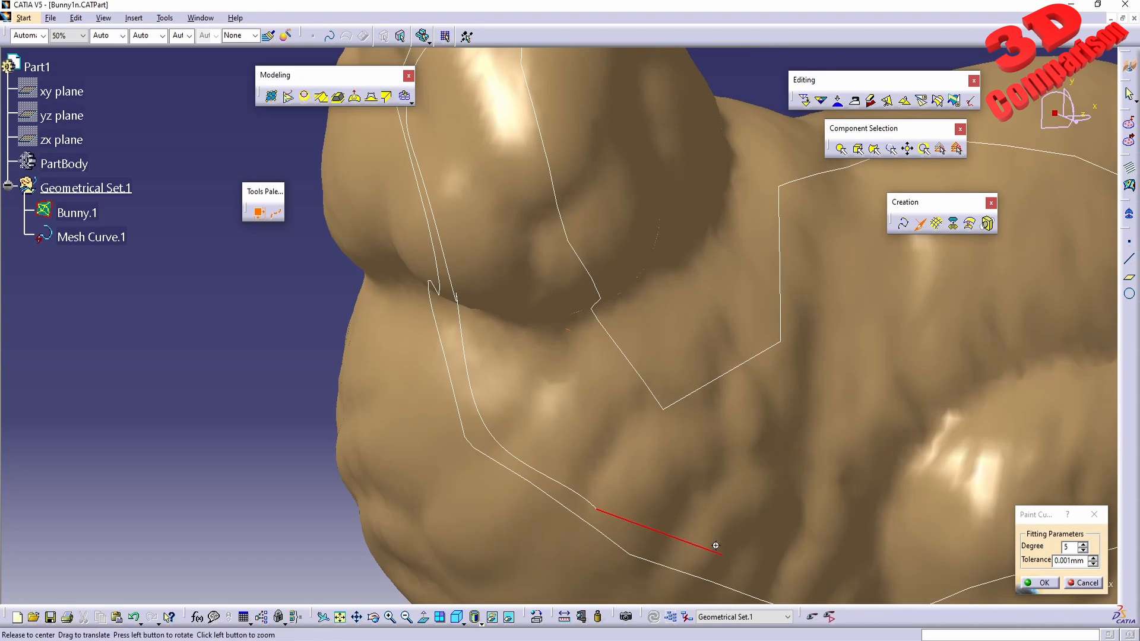
{"action": "middle_click_drag", "start_coordinate": [712, 544], "coordinate": [561, 473]}
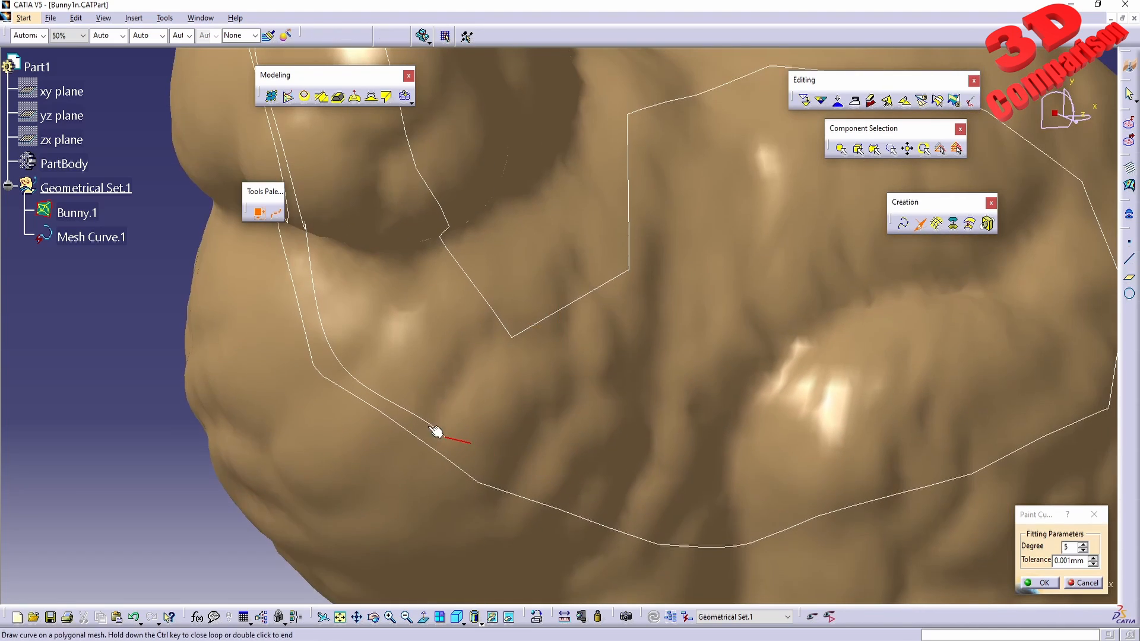
{"action": "left_click", "coordinate": [588, 508]}
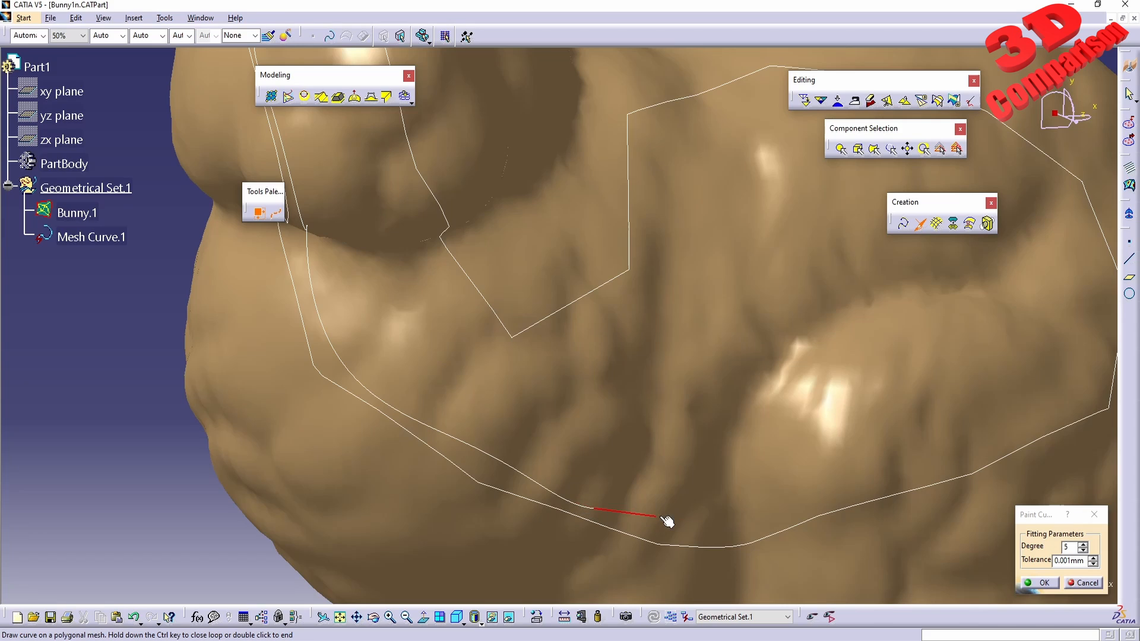
{"action": "left_click", "coordinate": [711, 525]}
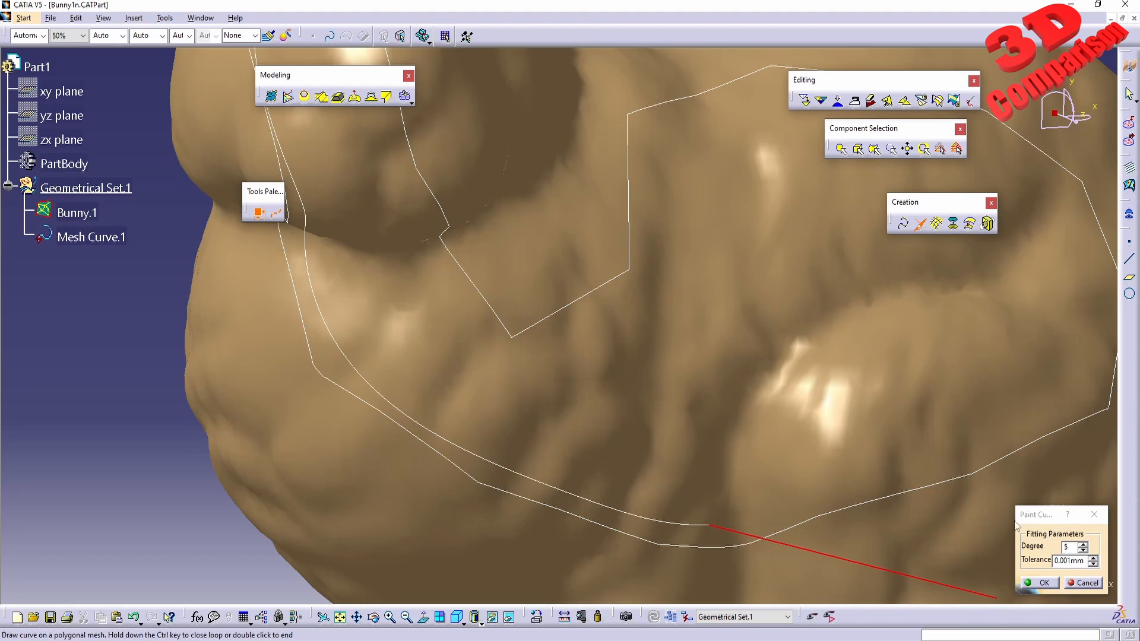
- Continue the fitted curve across the hind leg and up around the haunch, inside the first curve
{"action": "double_click", "coordinate": [845, 488]}
{"action": "left_click", "coordinate": [1009, 432]}
{"action": "middle_click_drag", "start_coordinate": [1016, 368], "coordinate": [860, 455]}
{"action": "left_click", "coordinate": [919, 480]}
{"action": "left_click", "coordinate": [952, 397]}
{"action": "left_click", "coordinate": [914, 310]}
{"action": "left_click", "coordinate": [857, 252]}
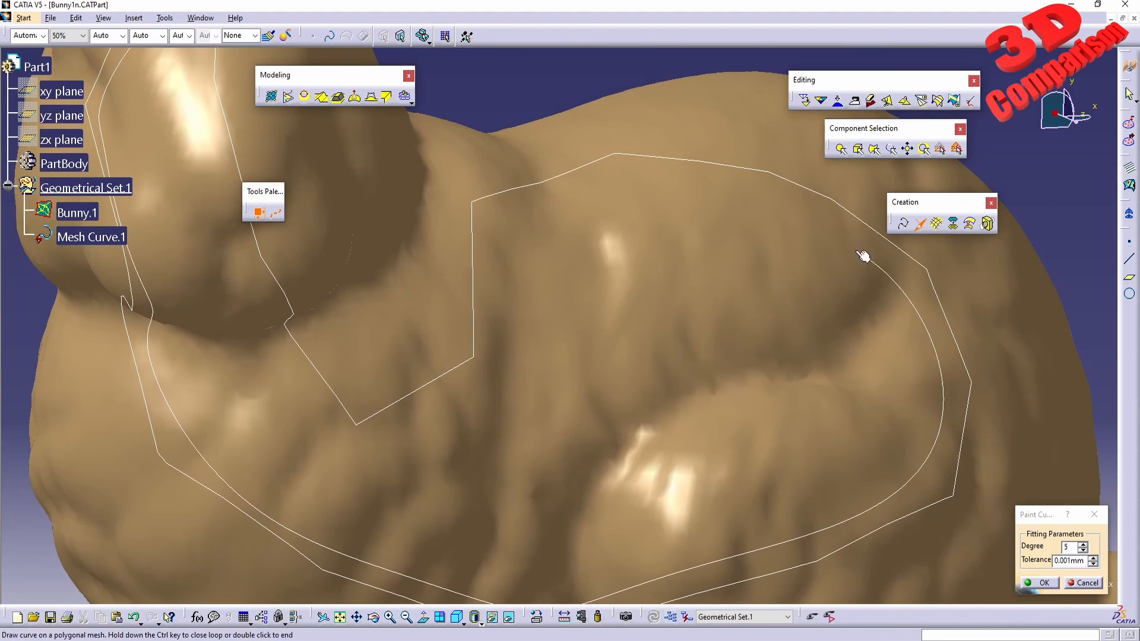
- Carry the fitted curve forward along the back and down the shoulder to the neck
{"action": "left_click", "coordinate": [713, 190]}
{"action": "left_click", "coordinate": [610, 190]}
{"action": "left_click", "coordinate": [518, 207]}
{"action": "left_click", "coordinate": [501, 301]}
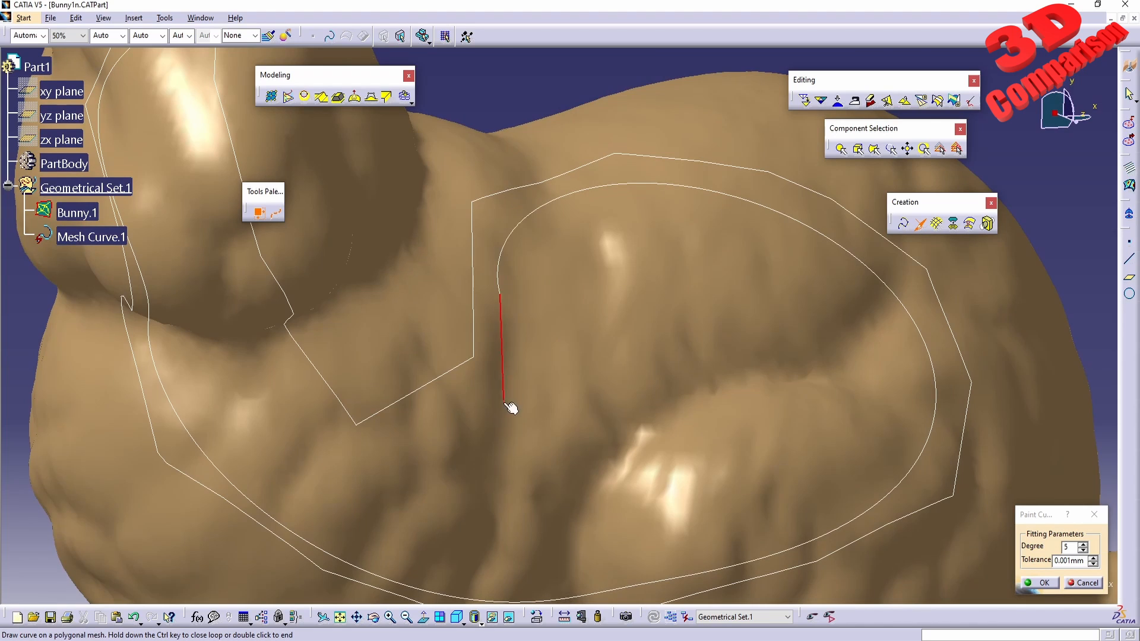
{"action": "left_click", "coordinate": [458, 419]}
{"action": "left_click", "coordinate": [414, 442]}
{"action": "left_click", "coordinate": [295, 388]}
- Trace the fitted curve up the bunny's face and finish it as a closed loop at its forehead starting point
{"action": "middle_click_drag", "start_coordinate": [268, 278], "coordinate": [502, 473]}
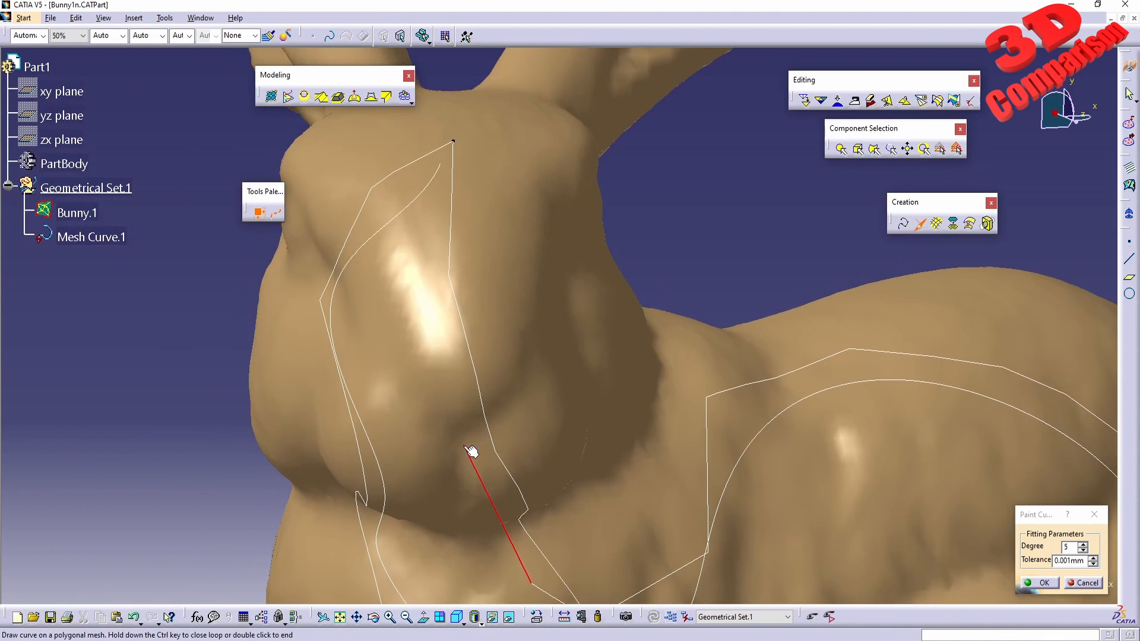
{"action": "left_click", "coordinate": [469, 442]}
{"action": "left_click", "coordinate": [428, 327]}
{"action": "left_click", "coordinate": [433, 232]}
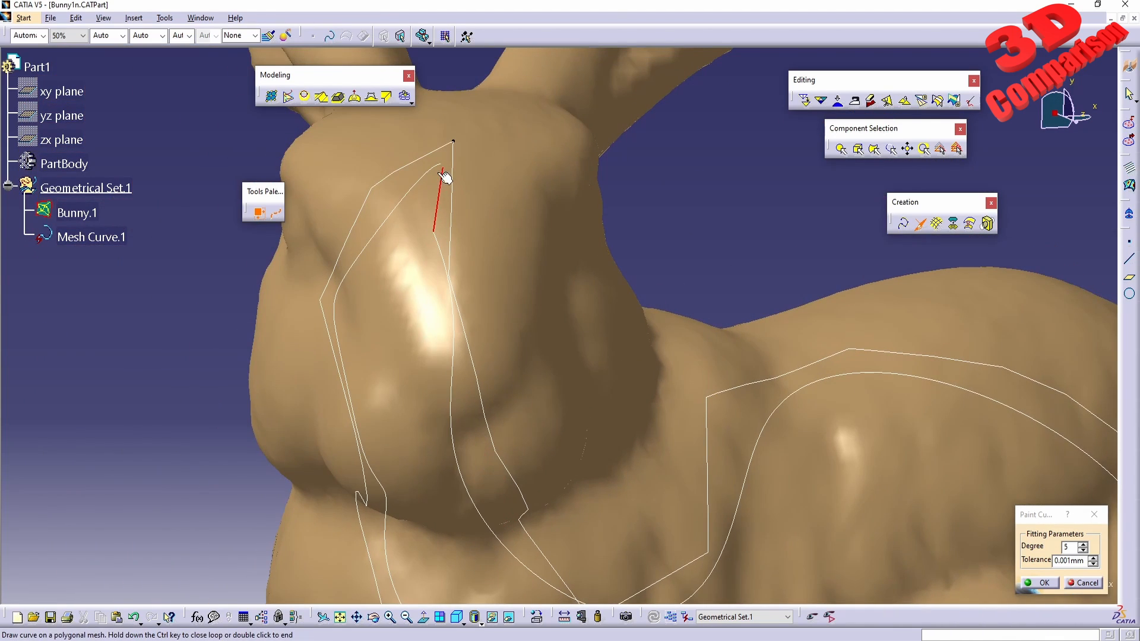
{"action": "double_click", "coordinate": [443, 200]}
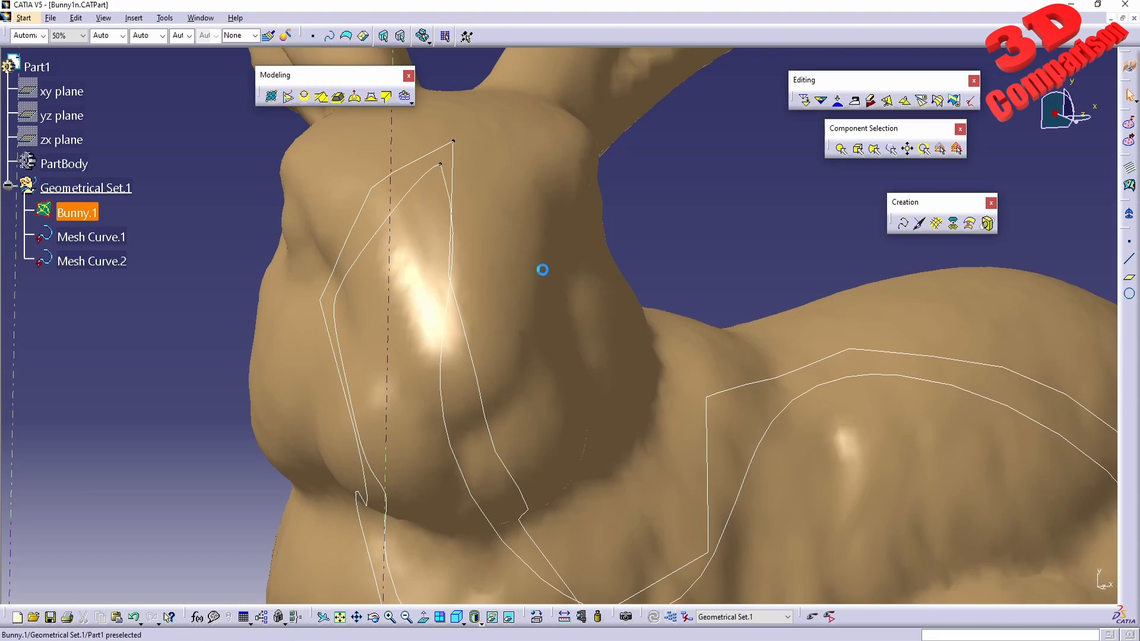
- Examine from the side how closely both painted curves follow the surface of the bunny's face
{"action": "mouse_move", "coordinate": [550, 351]}
{"action": "middle_mouse_down"}
{"action": "mouse_move", "coordinate": [685, 366]}
{"action": "mouse_move", "coordinate": [603, 313]}
{"action": "mouse_move", "coordinate": [484, 380]}
{"action": "mouse_move", "coordinate": [430, 356]}
{"action": "mouse_move", "coordinate": [600, 333]}
{"action": "mouse_move", "coordinate": [517, 242]}
{"action": "mouse_move", "coordinate": [555, 394]}
{"action": "mouse_move", "coordinate": [544, 394]}
{"action": "mouse_move", "coordinate": [616, 402]}
{"action": "mouse_move", "coordinate": [627, 337]}
{"action": "middle_mouse_up"}
{"action": "left_click", "coordinate": [500, 253]}
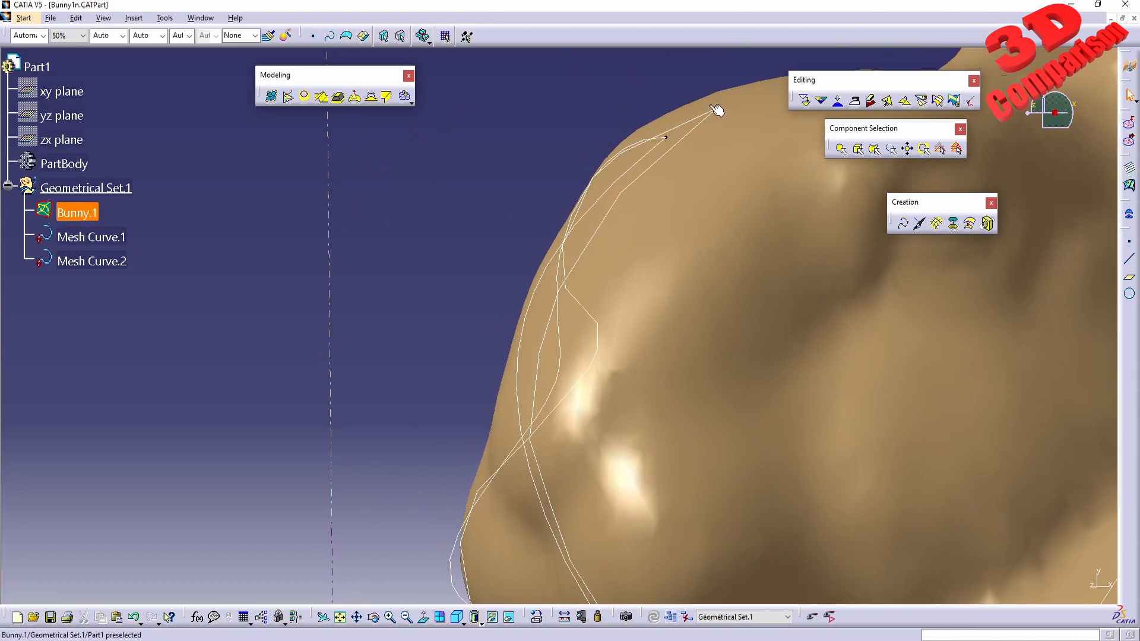
{"action": "middle_click_drag", "start_coordinate": [622, 390], "coordinate": [527, 282]}
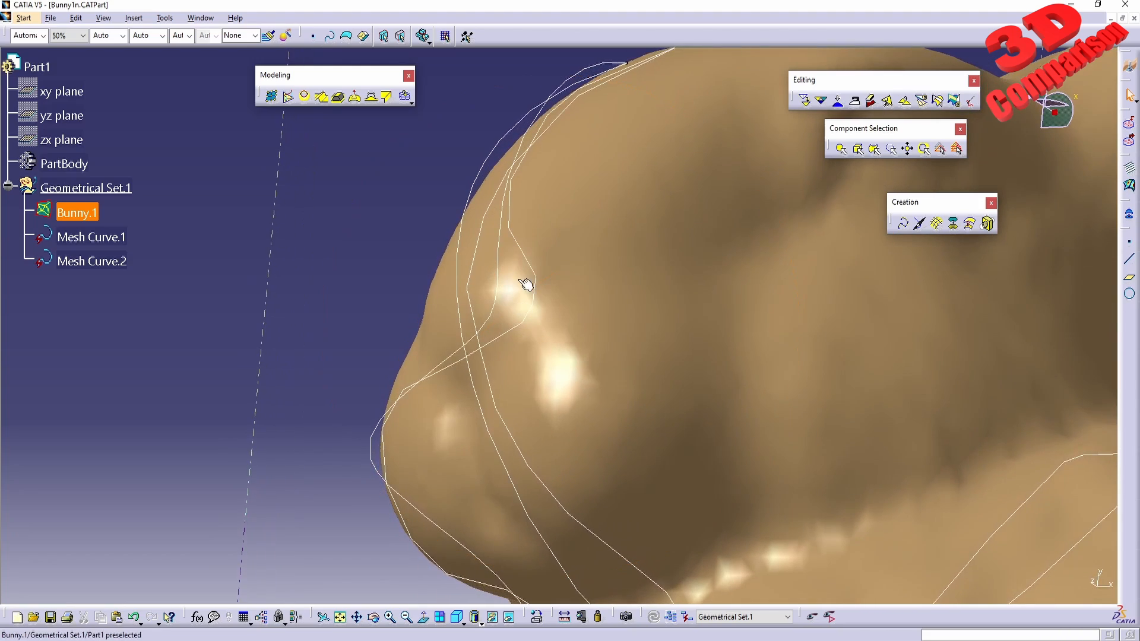
{"action": "left_click", "coordinate": [545, 113]}
{"action": "middle_click_drag", "start_coordinate": [592, 284], "coordinate": [501, 415]}
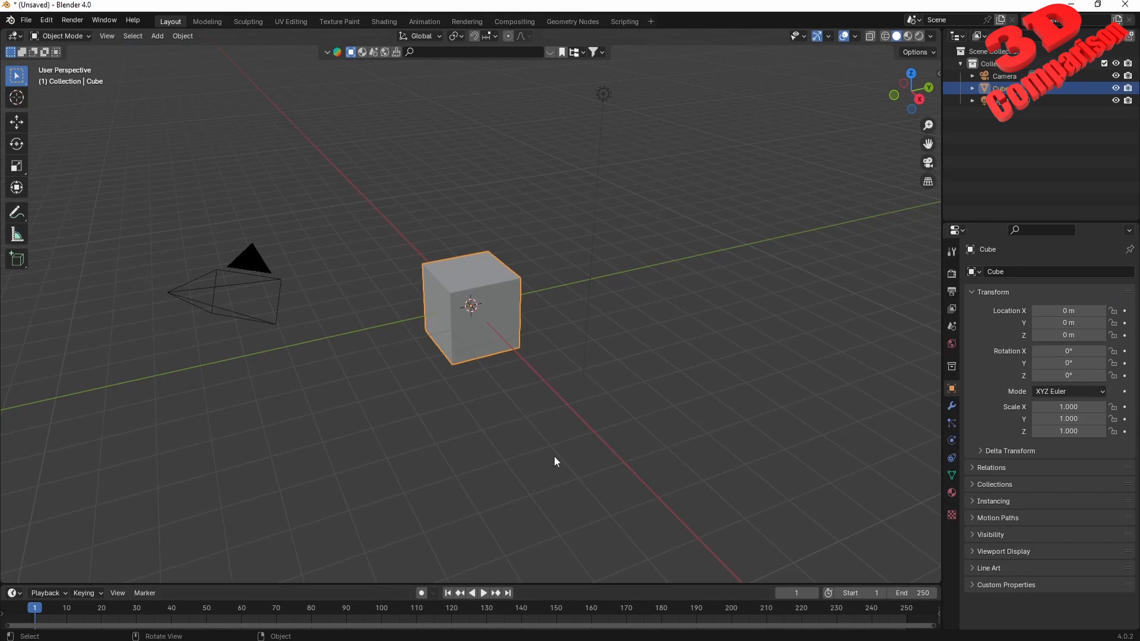
- Switch to Blender and deselect the default cube
{"action": "left_click", "coordinate": [621, 372]}
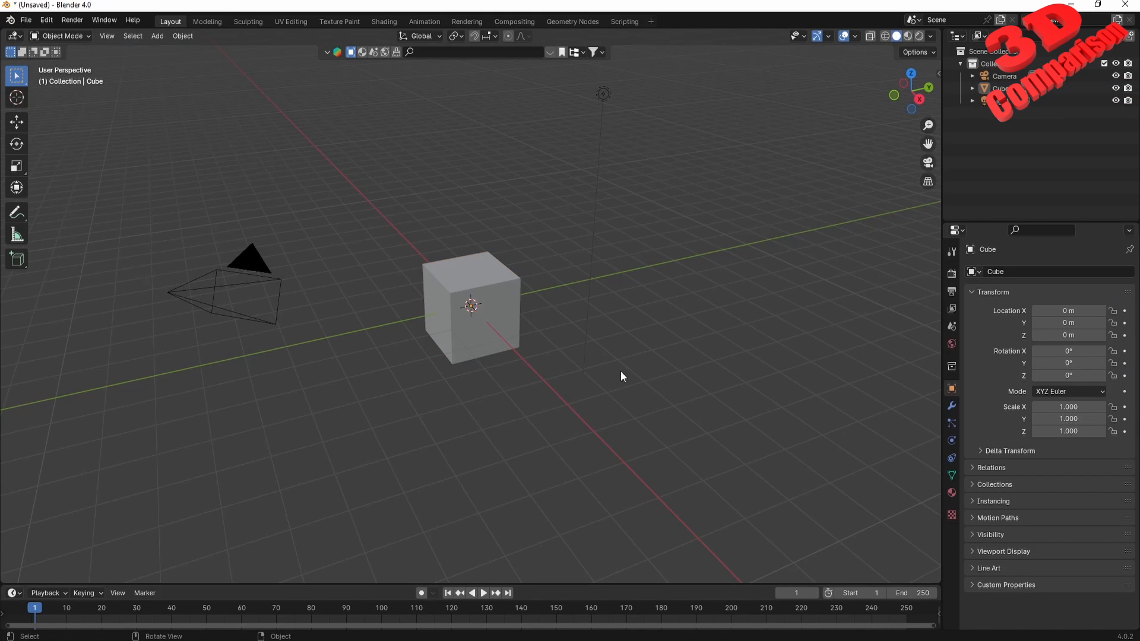
- Replace the default cube with a Monkey mesh smoothed by a level 2 subdivision
{"action": "left_click", "coordinate": [478, 324]}
{"action": "key", "text": "Delete"}
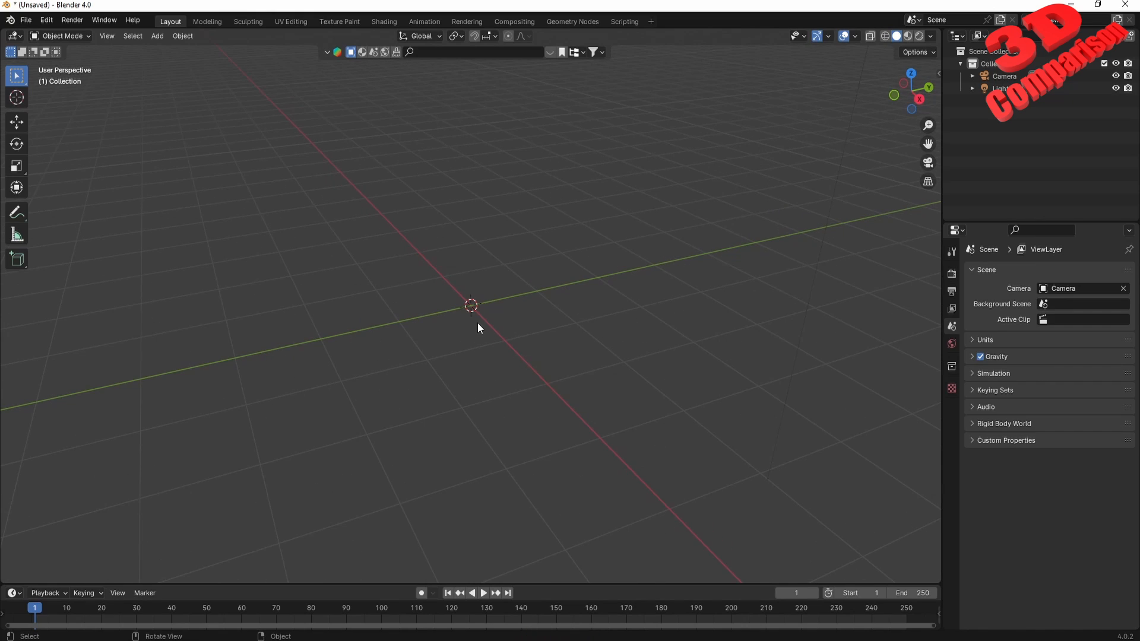
{"action": "key", "text": "shift+a"}
{"action": "mouse_move", "coordinate": [446, 354]}
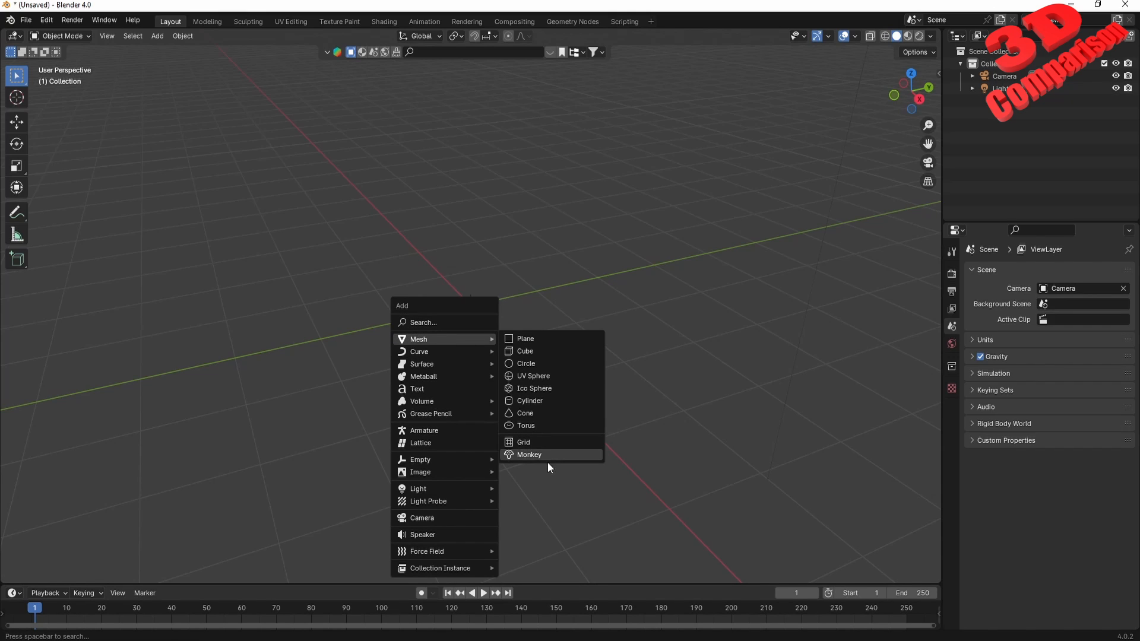
{"action": "left_click", "coordinate": [546, 459]}
{"action": "middle_click_drag", "start_coordinate": [546, 464], "coordinate": [521, 251]}
{"action": "key", "text": "ctrl+2"}
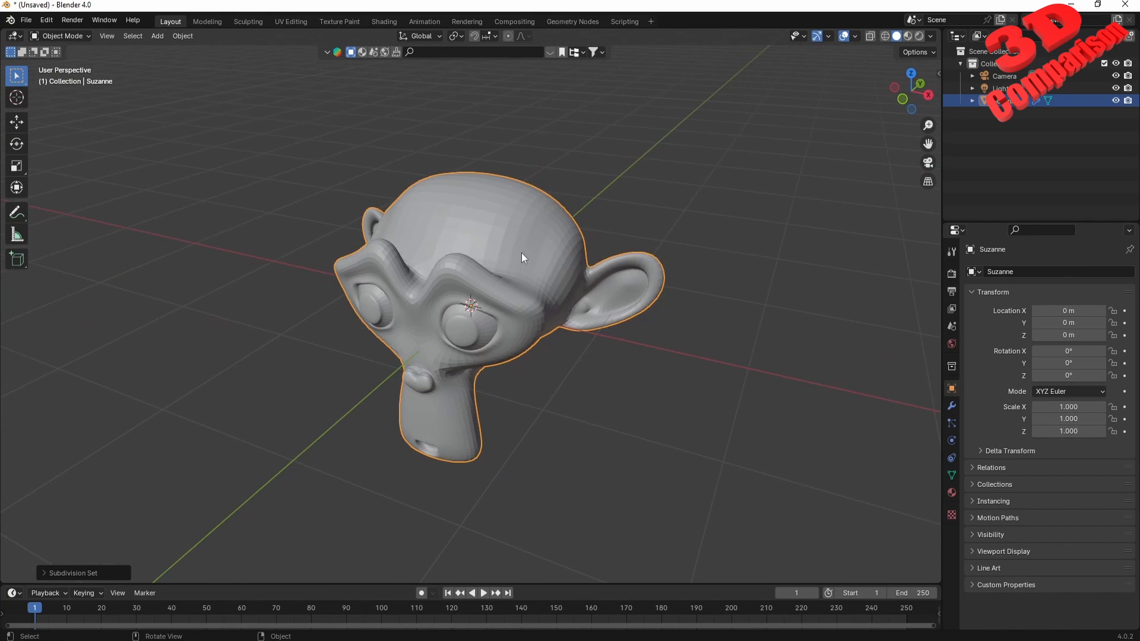
- Export only the selected monkey as an STL file named monkey to the Desktop
{"action": "left_click", "coordinate": [26, 19]}
{"action": "mouse_move", "coordinate": [91, 210]}
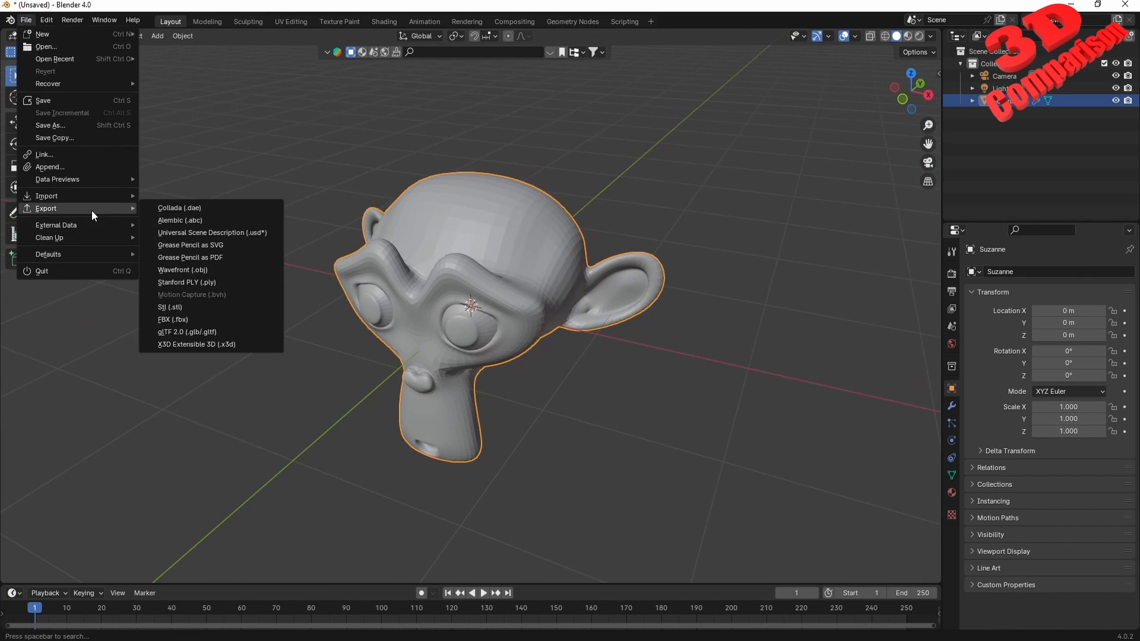
{"action": "left_click", "coordinate": [216, 308]}
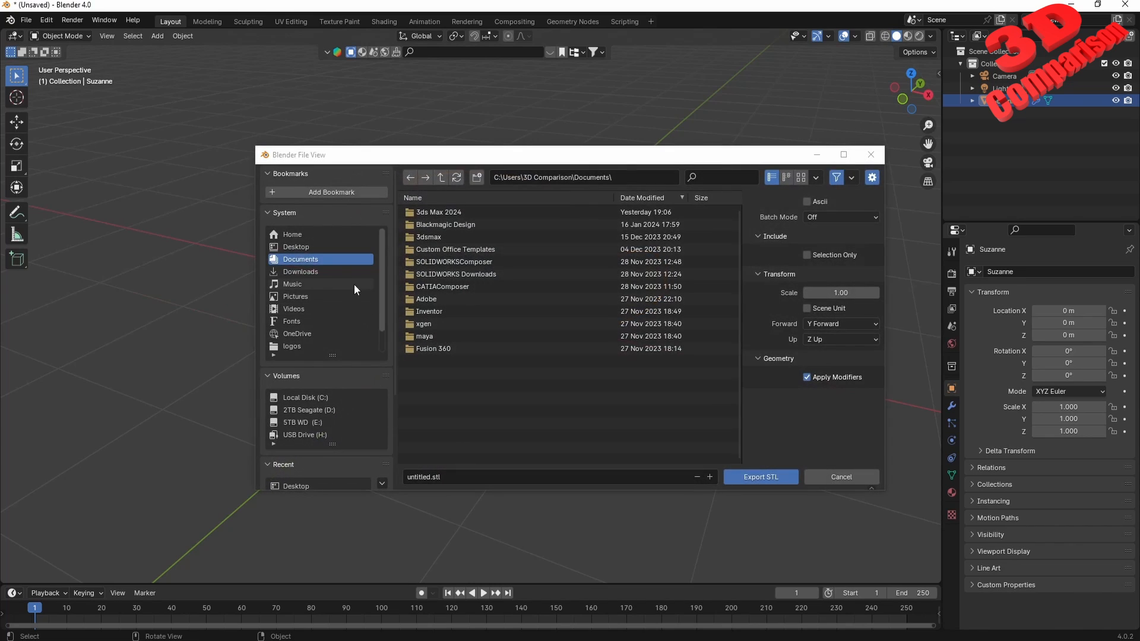
{"action": "left_click", "coordinate": [291, 249]}
{"action": "left_click", "coordinate": [818, 250]}
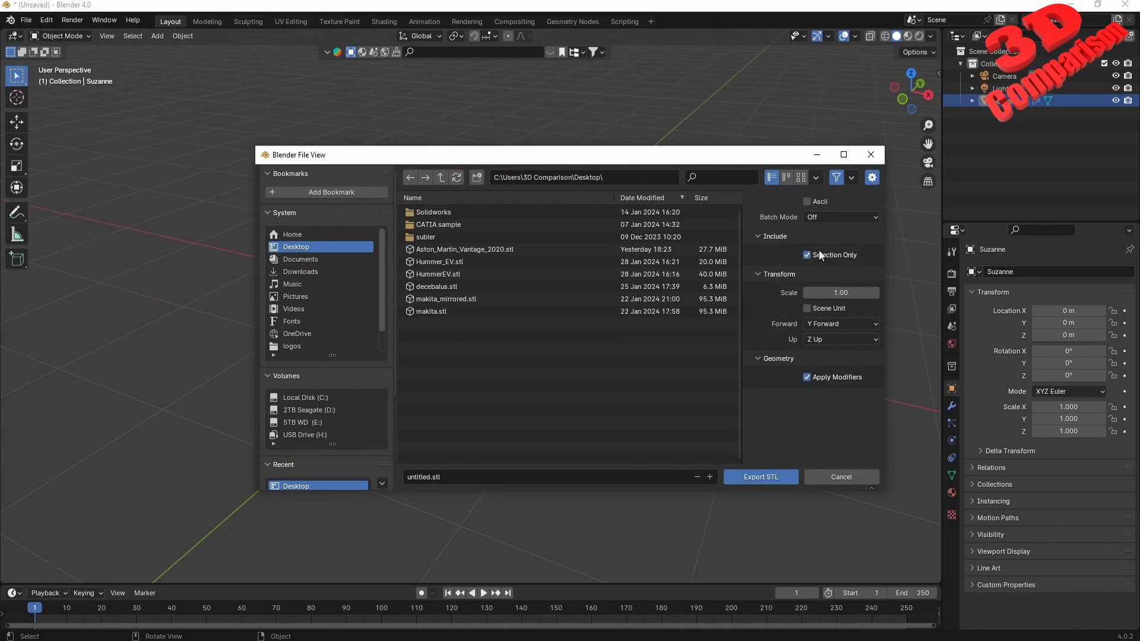
{"action": "left_click", "coordinate": [473, 476]}
{"action": "type", "text": "monkey"}
{"action": "left_click", "coordinate": [761, 476]}
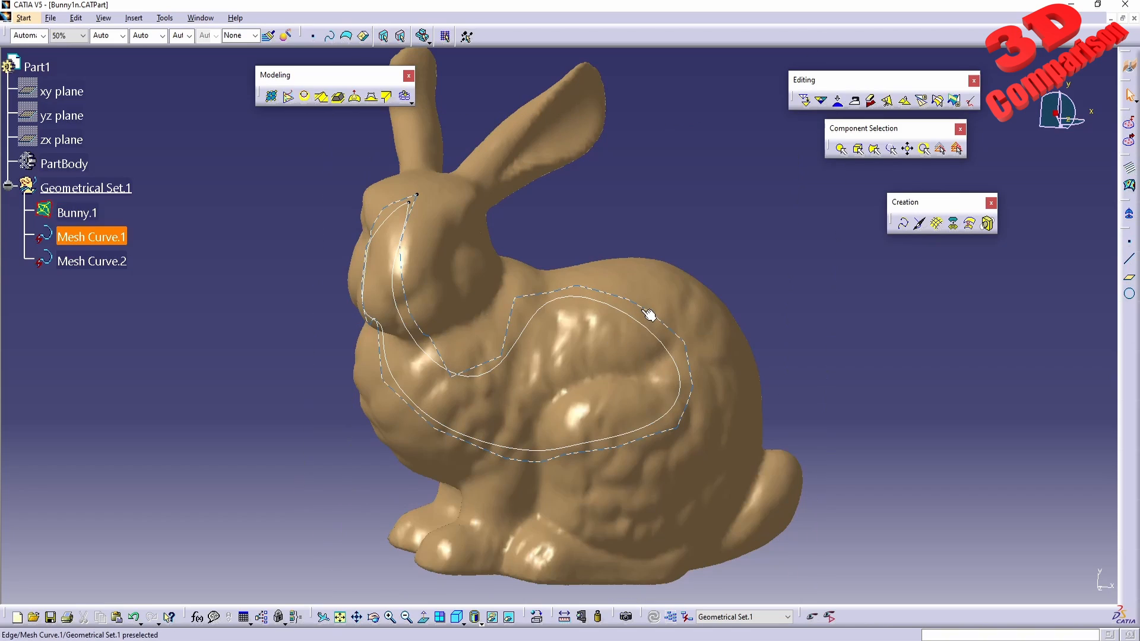
- Switch to CATIA and choose monkey.stl from the Desktop as the mesh file to import
{"action": "left_click", "coordinate": [1130, 124]}
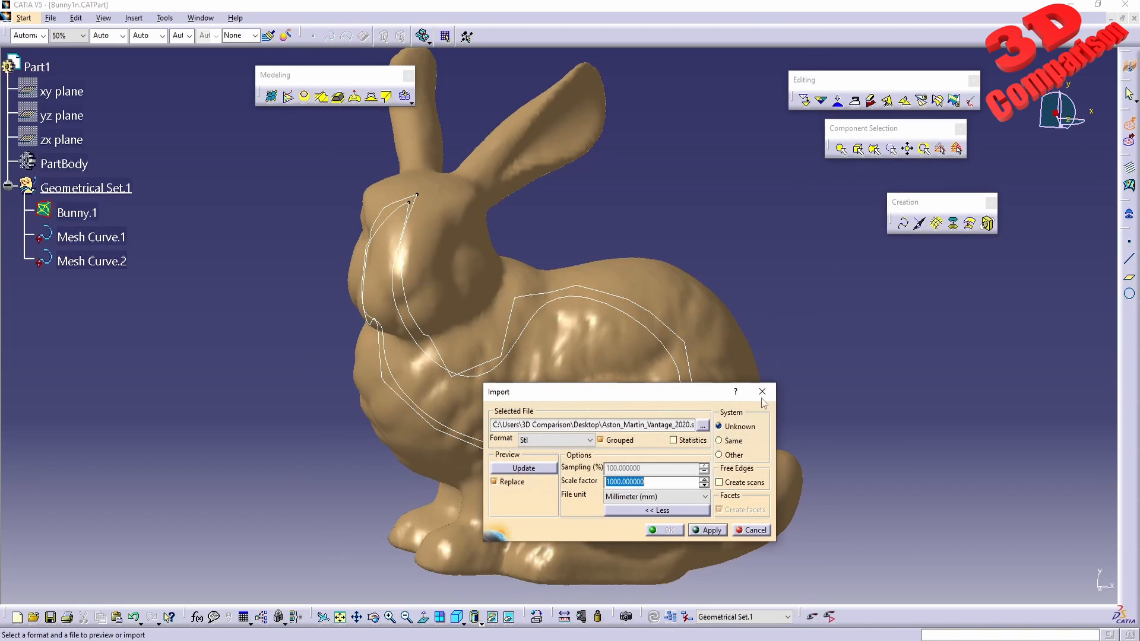
{"action": "left_click", "coordinate": [702, 426]}
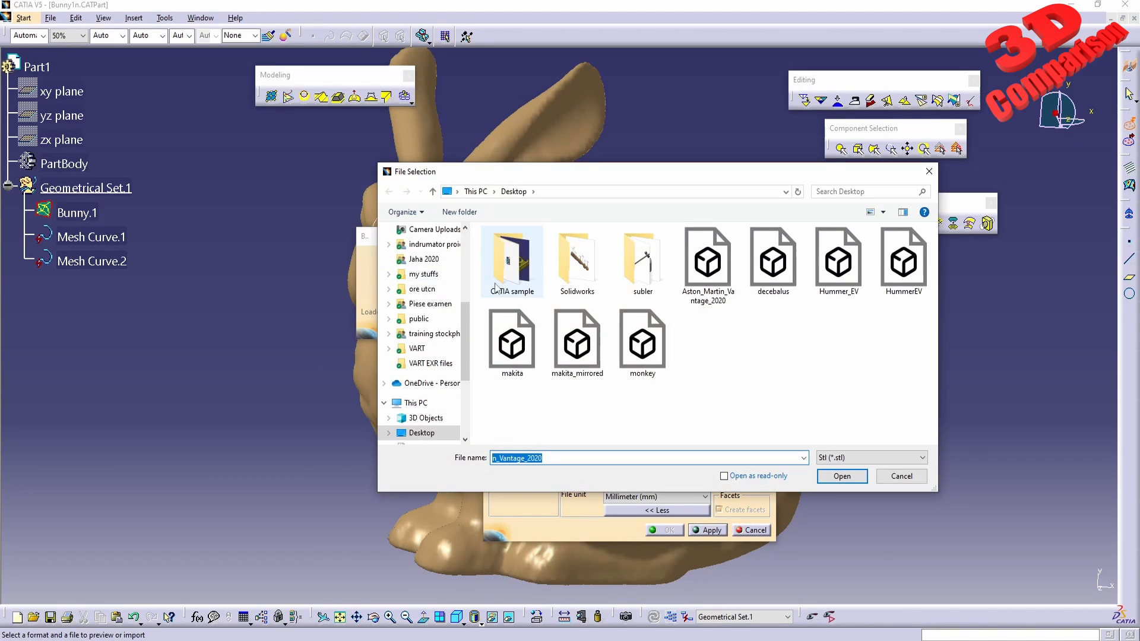
{"action": "double_click", "coordinate": [643, 344]}
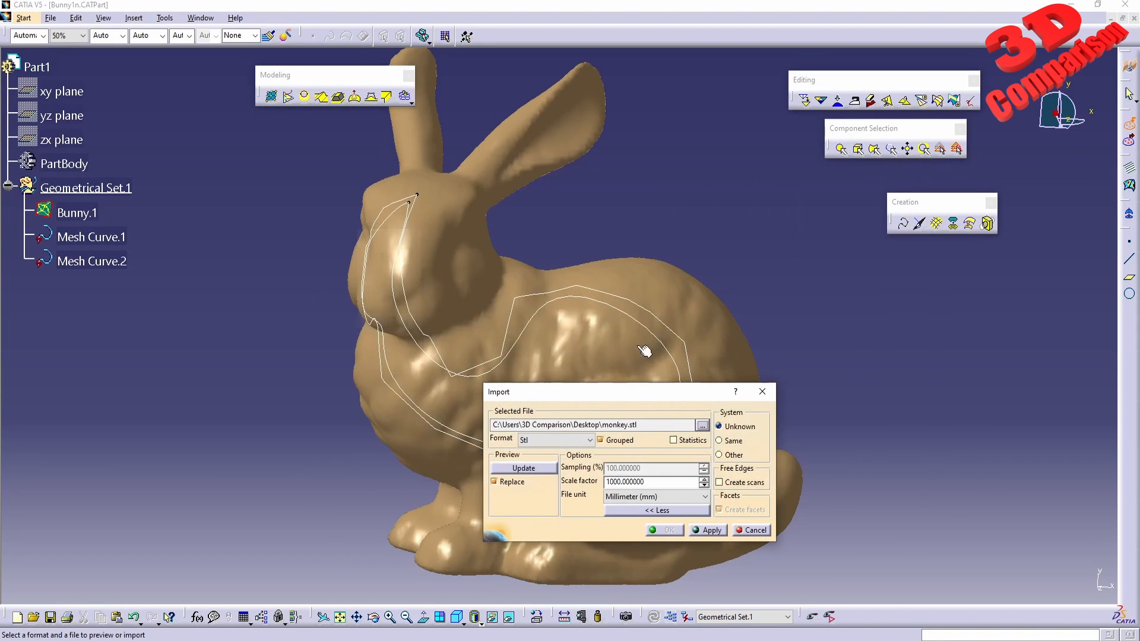
- Import the monkey mesh at a scale factor of 1 and check its size against the bunny
{"action": "double_click", "coordinate": [663, 481]}
{"action": "type", "text": "1"}
{"action": "left_click", "coordinate": [707, 530]}
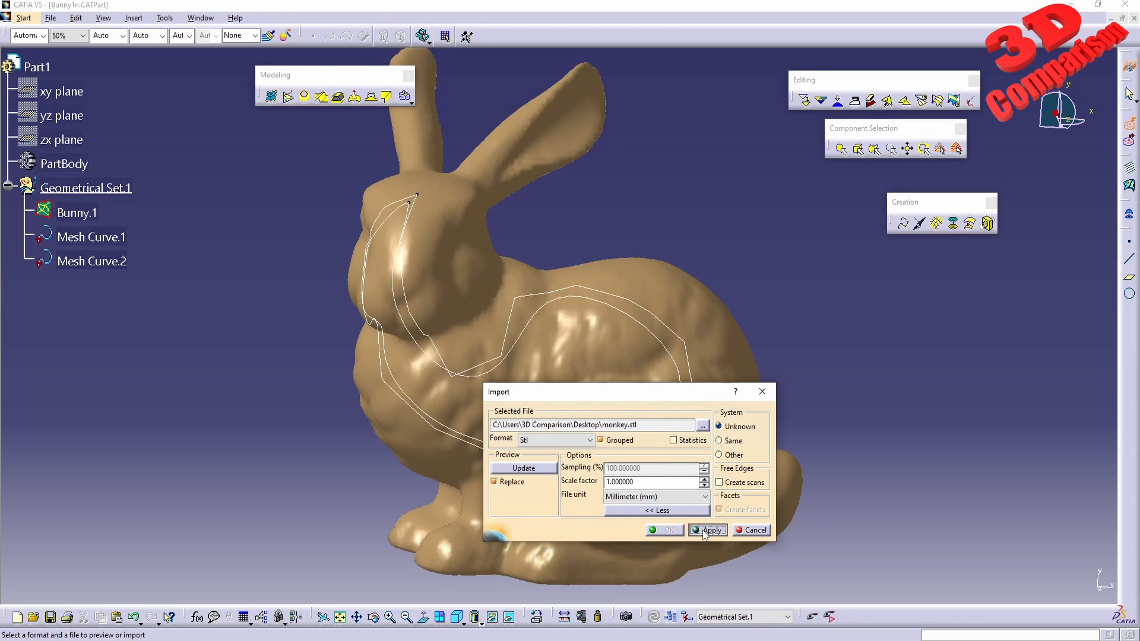
{"action": "middle_click_drag", "start_coordinate": [538, 291], "coordinate": [451, 331]}
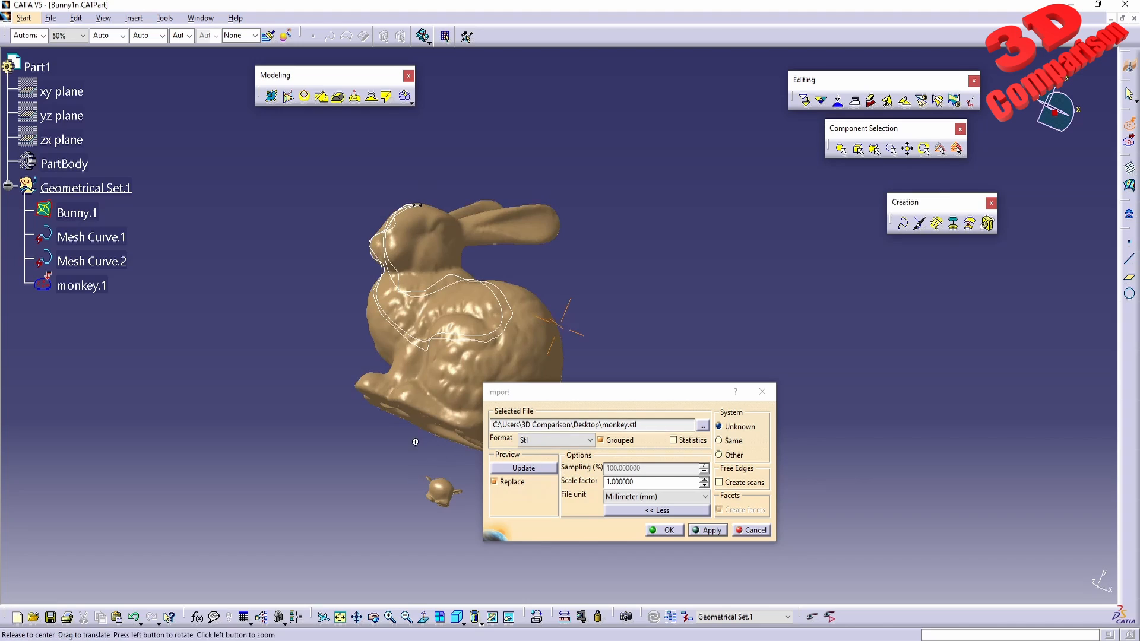
{"action": "middle_click_drag", "start_coordinate": [414, 440], "coordinate": [455, 460]}
- Import the monkey mesh at a scale factor of 10 and delete the smaller copy, monkey.1
{"action": "left_click_drag", "start_coordinate": [644, 482], "coordinate": [571, 482]}
{"action": "type", "text": "10"}
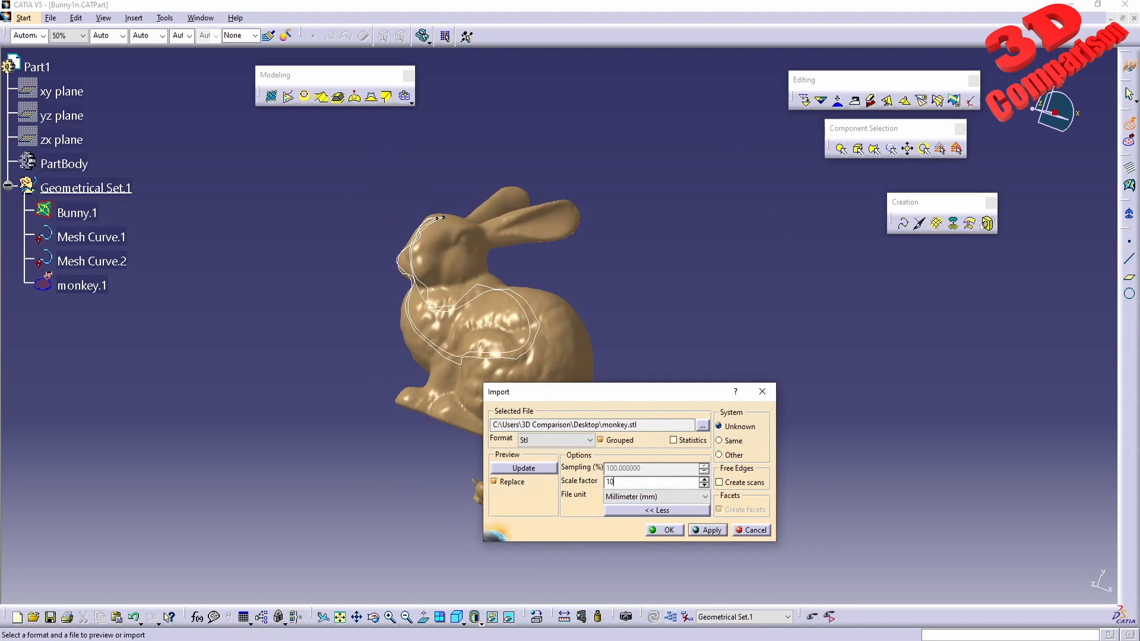
{"action": "left_click", "coordinate": [709, 530]}
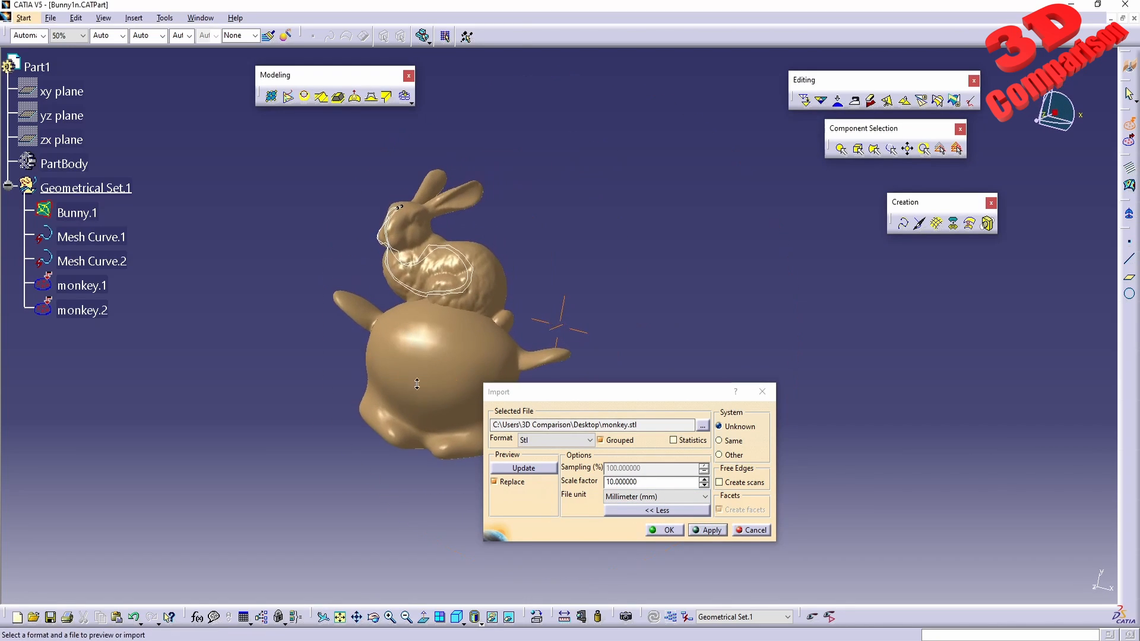
{"action": "left_click", "coordinate": [668, 532]}
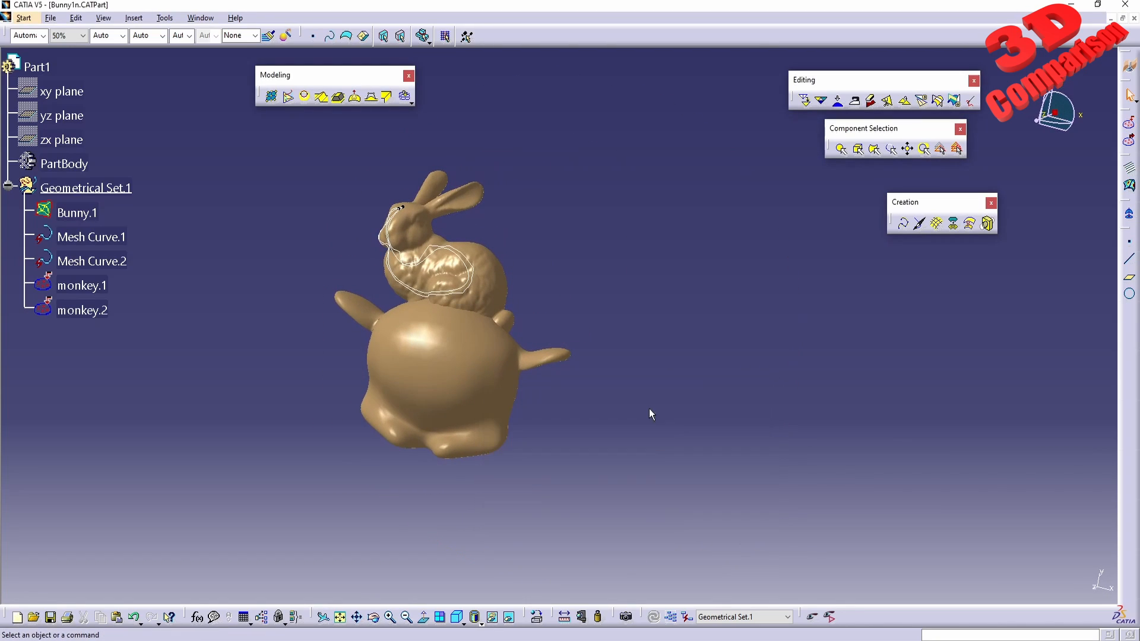
{"action": "right_click", "coordinate": [98, 287]}
{"action": "left_click", "coordinate": [133, 326]}
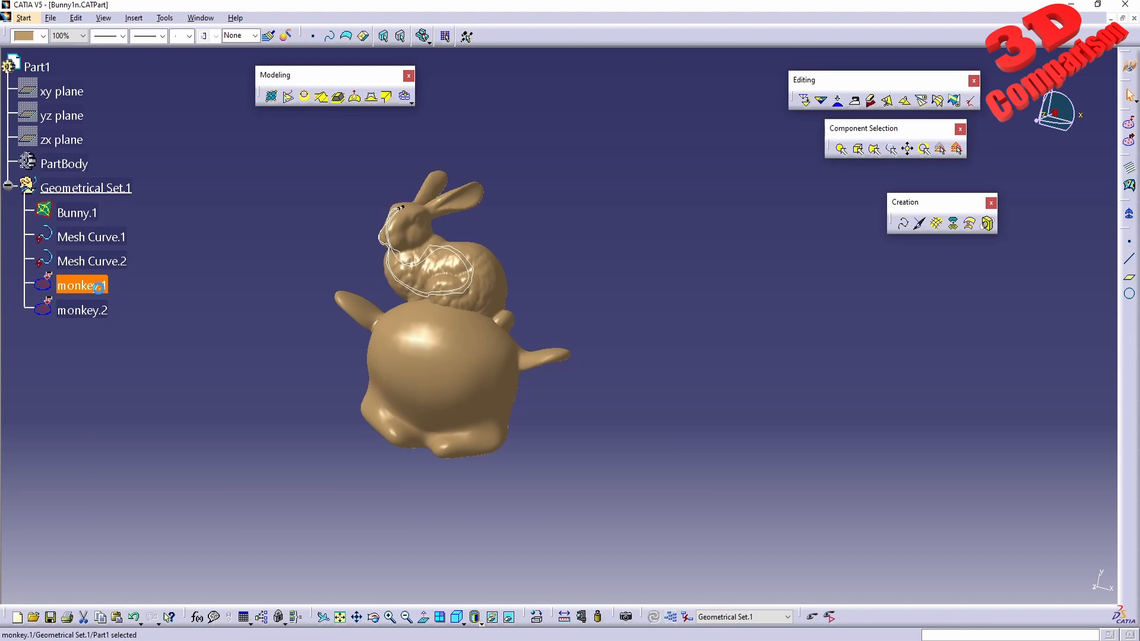
- Display the meshes in wireframe and compare the triangle density of the bunny with that of the monkey
{"action": "middle_click_drag", "start_coordinate": [551, 472], "coordinate": [510, 344]}
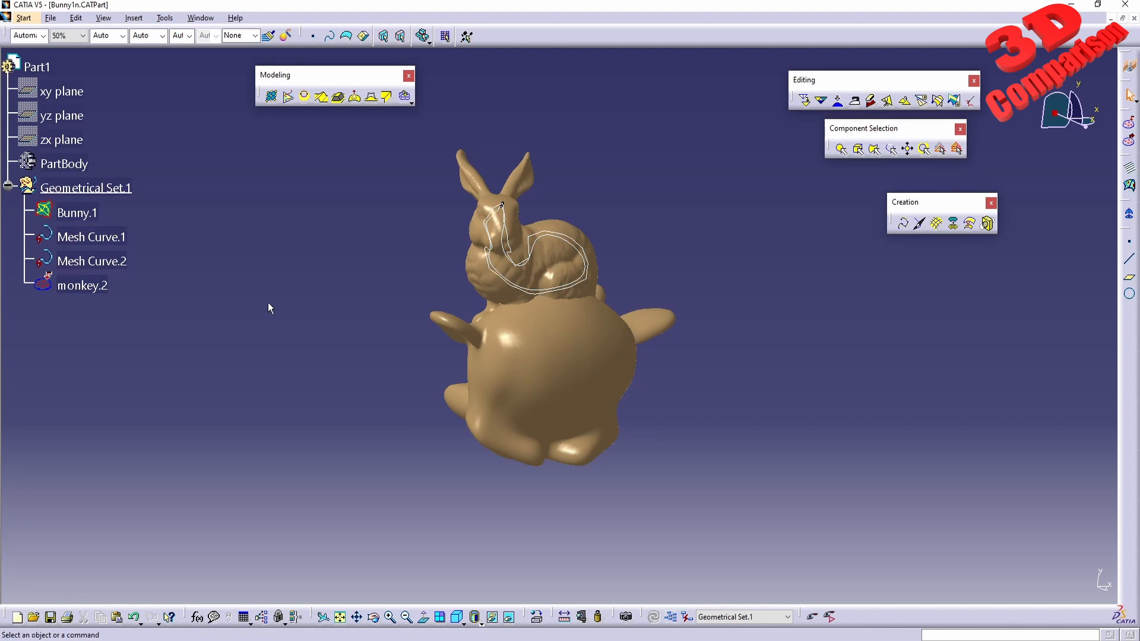
{"action": "middle_click_drag", "start_coordinate": [534, 380], "coordinate": [567, 408]}
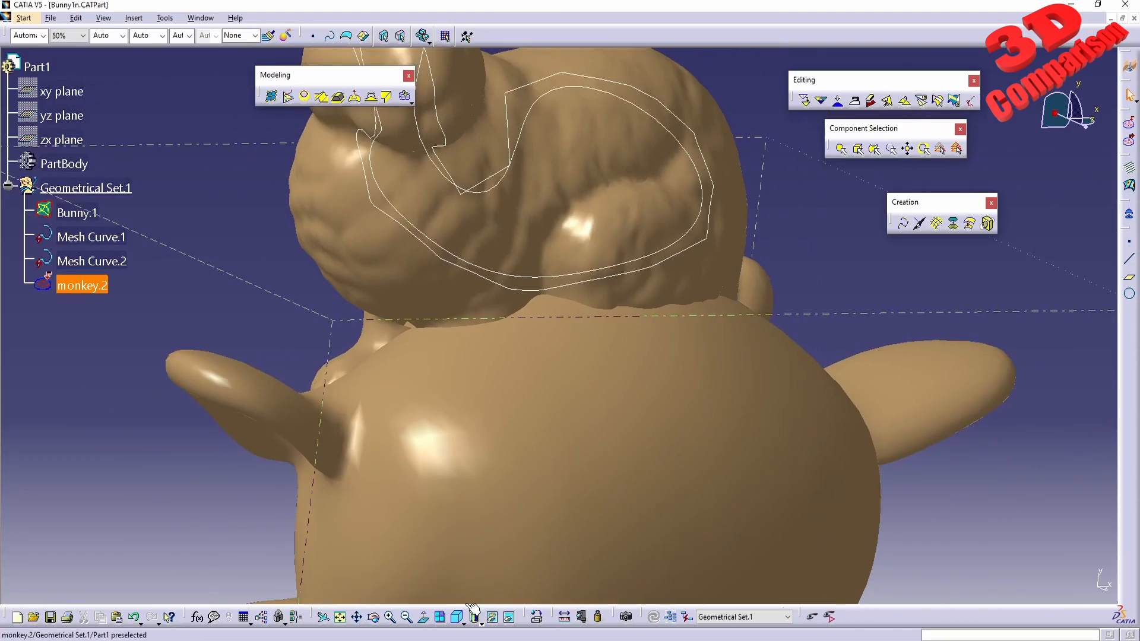
{"action": "left_click", "coordinate": [492, 621]}
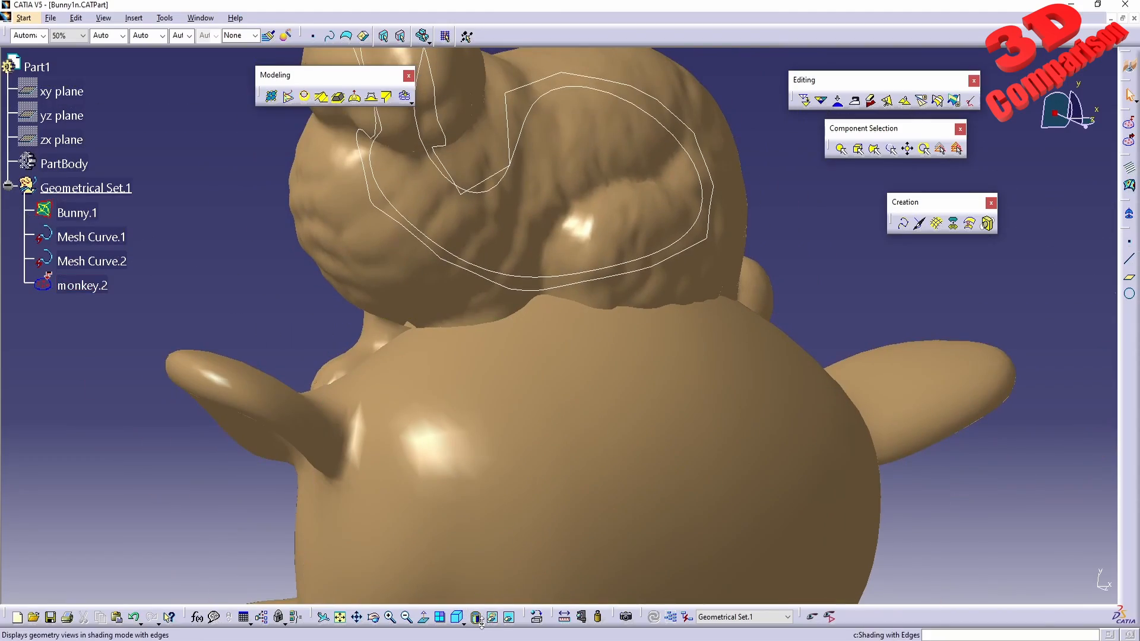
{"action": "left_click", "coordinate": [482, 624]}
{"action": "left_click", "coordinate": [493, 618]}
{"action": "middle_click_drag", "start_coordinate": [428, 391], "coordinate": [618, 246]}
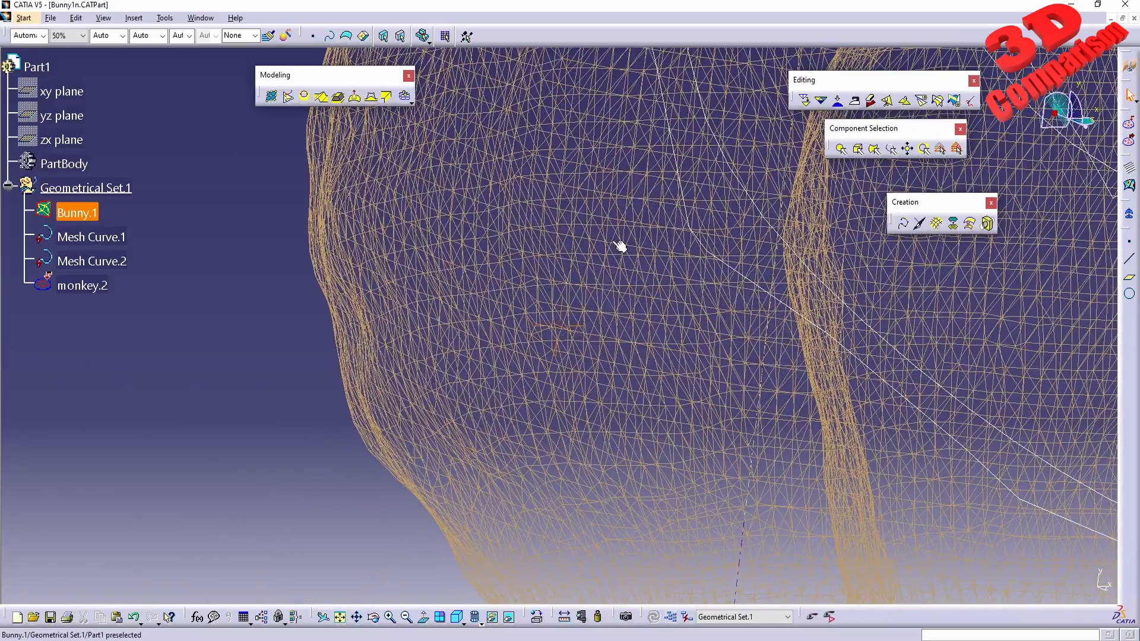
{"action": "middle_click_drag", "start_coordinate": [589, 291], "coordinate": [563, 305]}
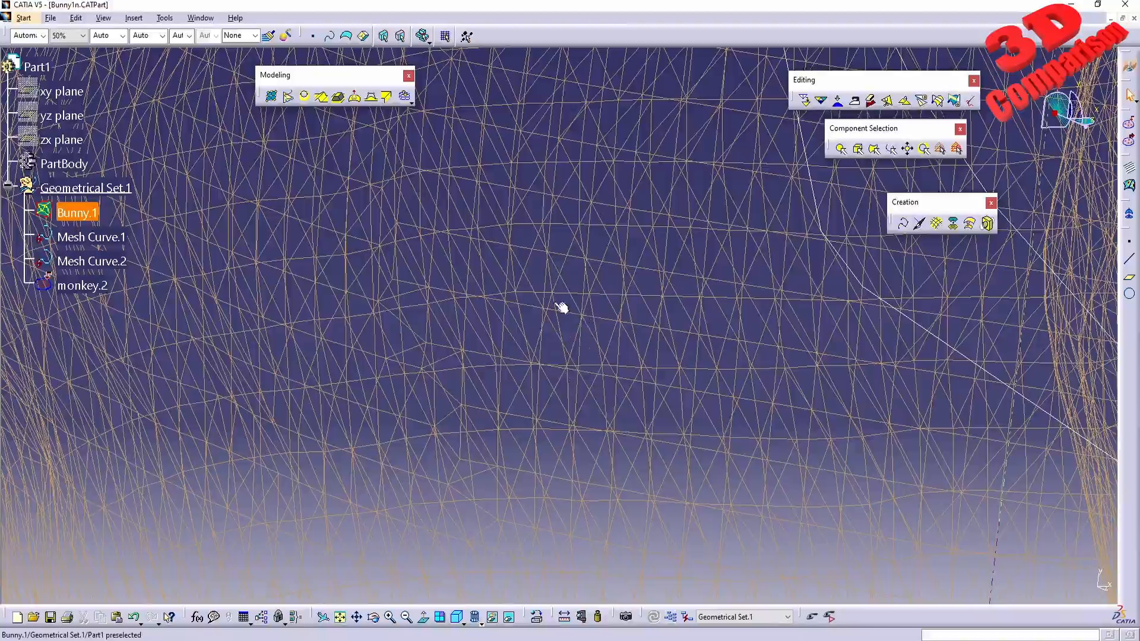
{"action": "middle_click_drag", "start_coordinate": [633, 336], "coordinate": [581, 385]}
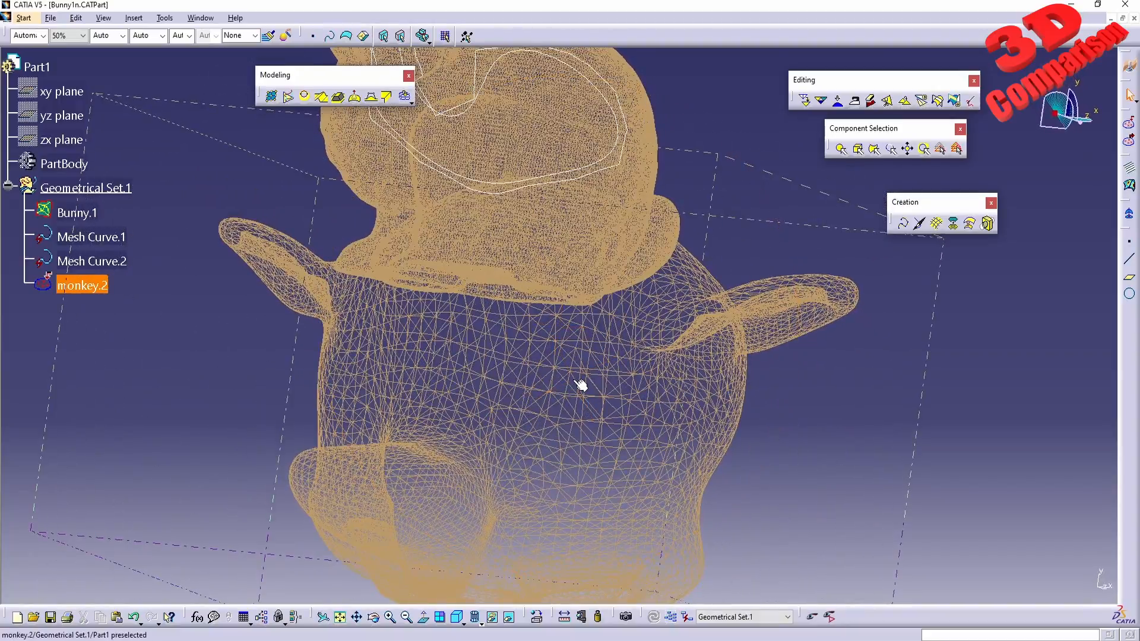
{"action": "middle_click_drag", "start_coordinate": [496, 316], "coordinate": [539, 353]}
{"action": "middle_click_drag", "start_coordinate": [512, 281], "coordinate": [608, 237]}
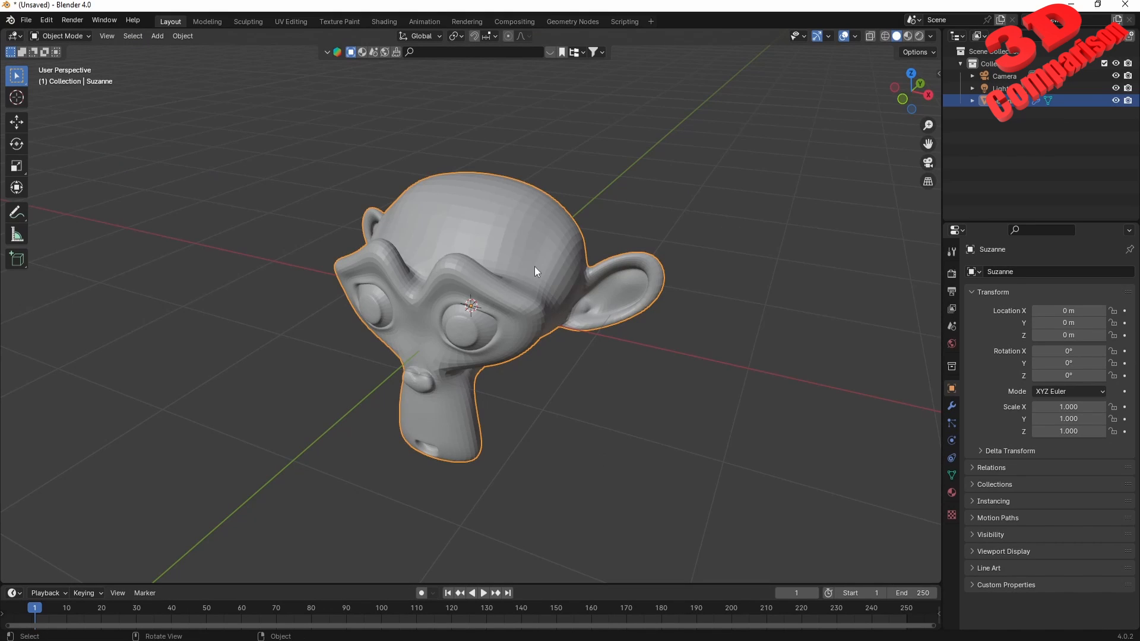
- Switch to Blender and raise the viewport level of the monkey's Subdivision modifier to 3
{"action": "left_click", "coordinate": [952, 407]}
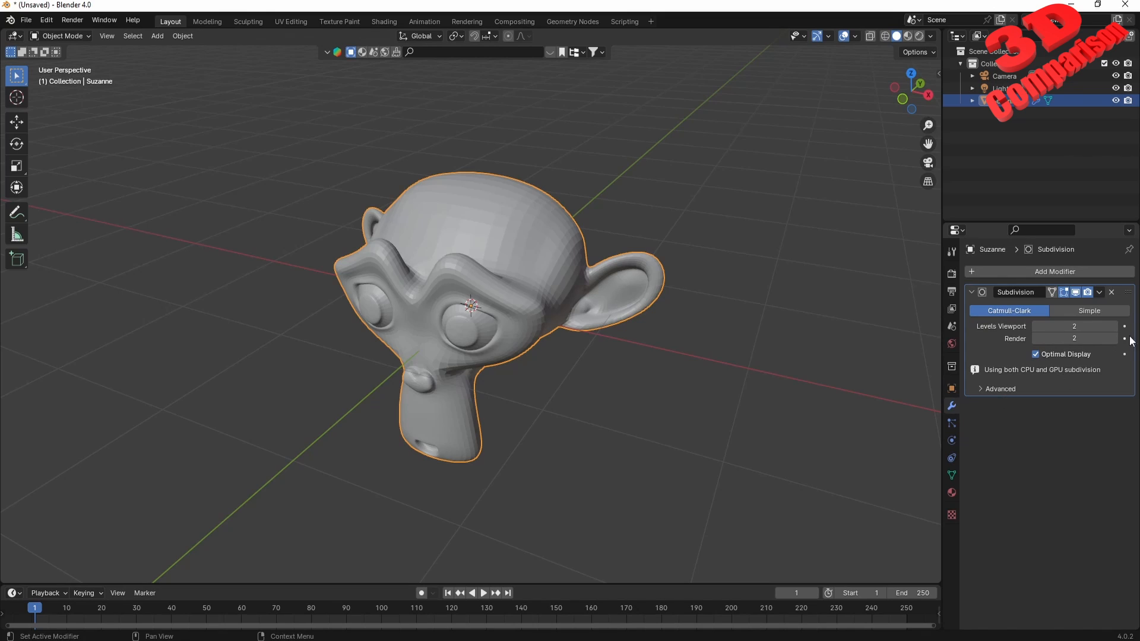
{"action": "left_click", "coordinate": [1114, 326]}
{"action": "scroll", "coordinate": [591, 352], "scroll_direction": "up", "scroll_amount": 2}
{"action": "left_click", "coordinate": [579, 356]}
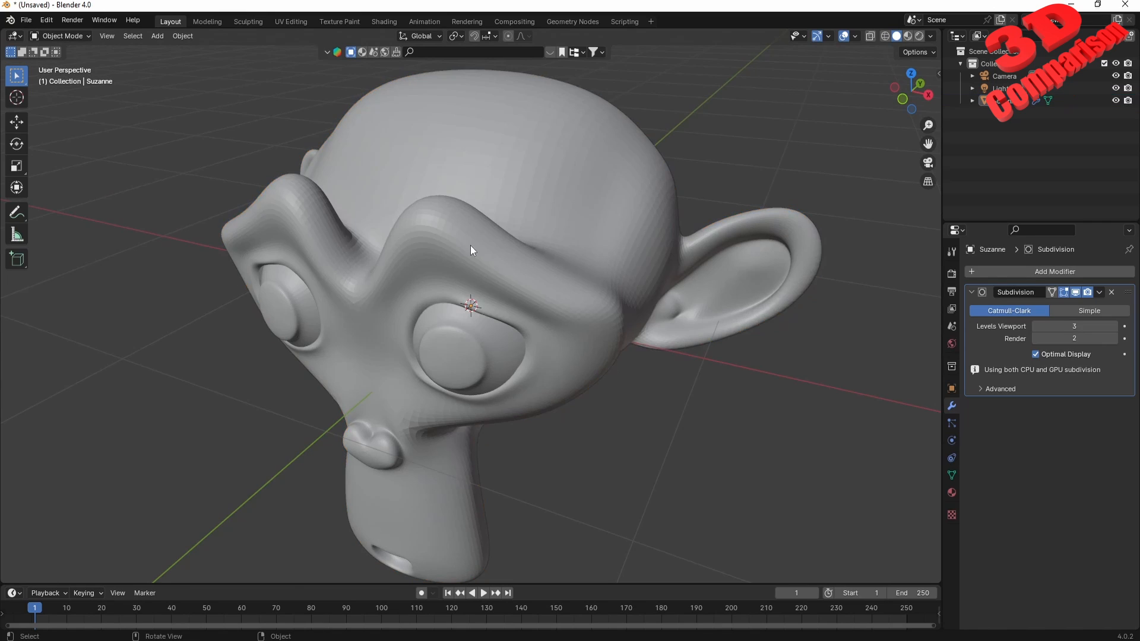
{"action": "middle_click_drag", "start_coordinate": [470, 244], "coordinate": [578, 220]}
{"action": "left_click", "coordinate": [593, 186]}
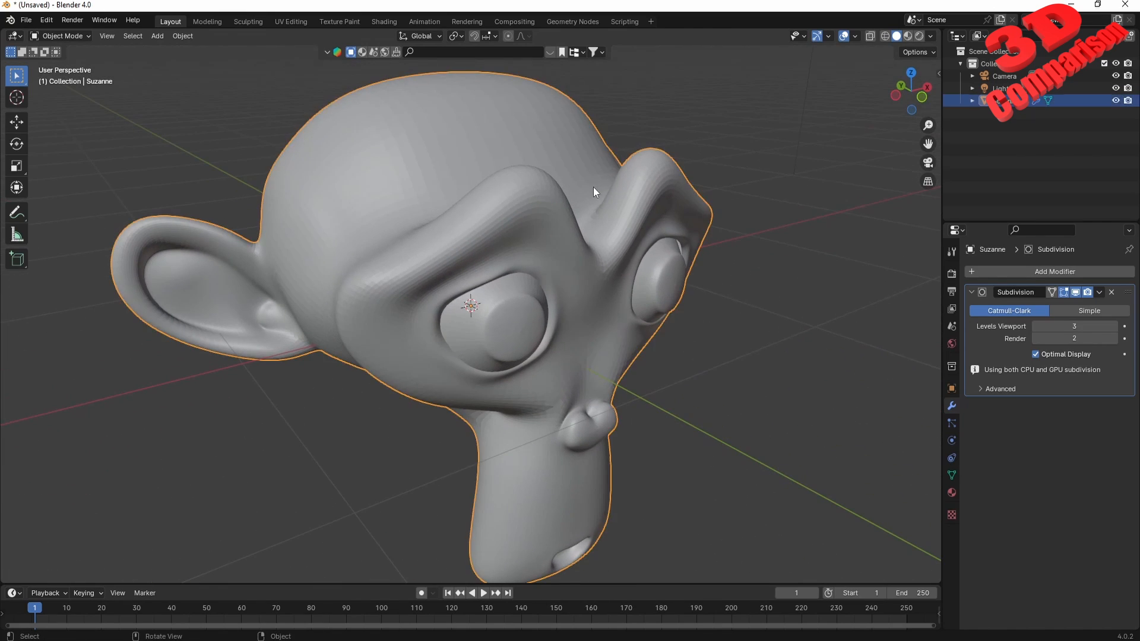
- Show the monkey in wireframe and apply its Subdivision modifier with the viewport level at 3
{"action": "left_click", "coordinate": [885, 36]}
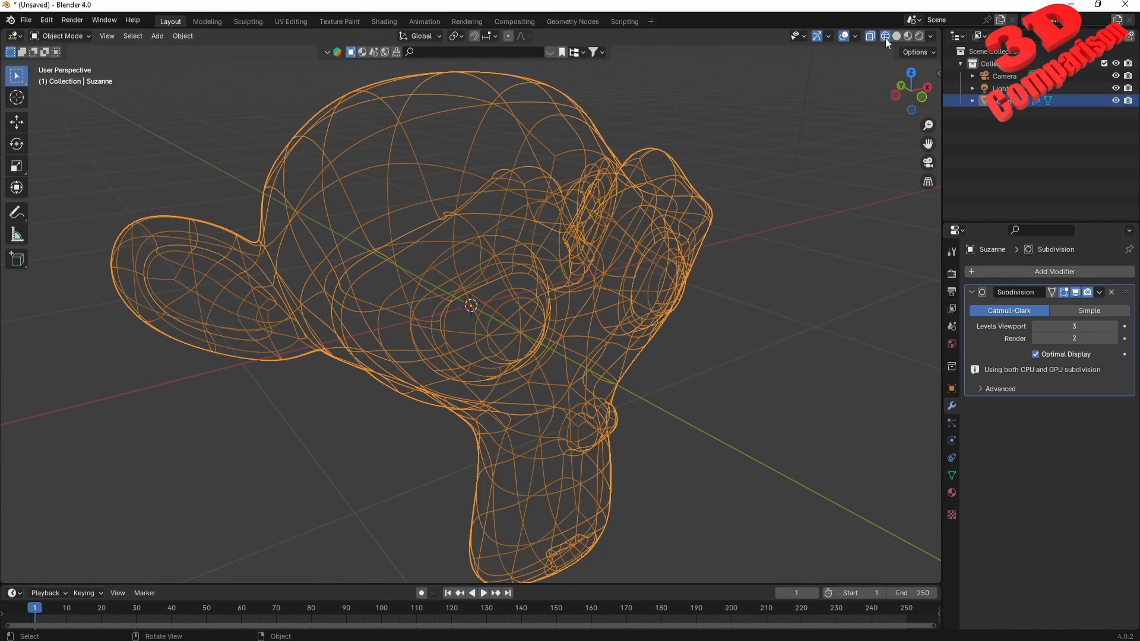
{"action": "left_click", "coordinate": [1114, 326]}
{"action": "left_click", "coordinate": [1036, 327]}
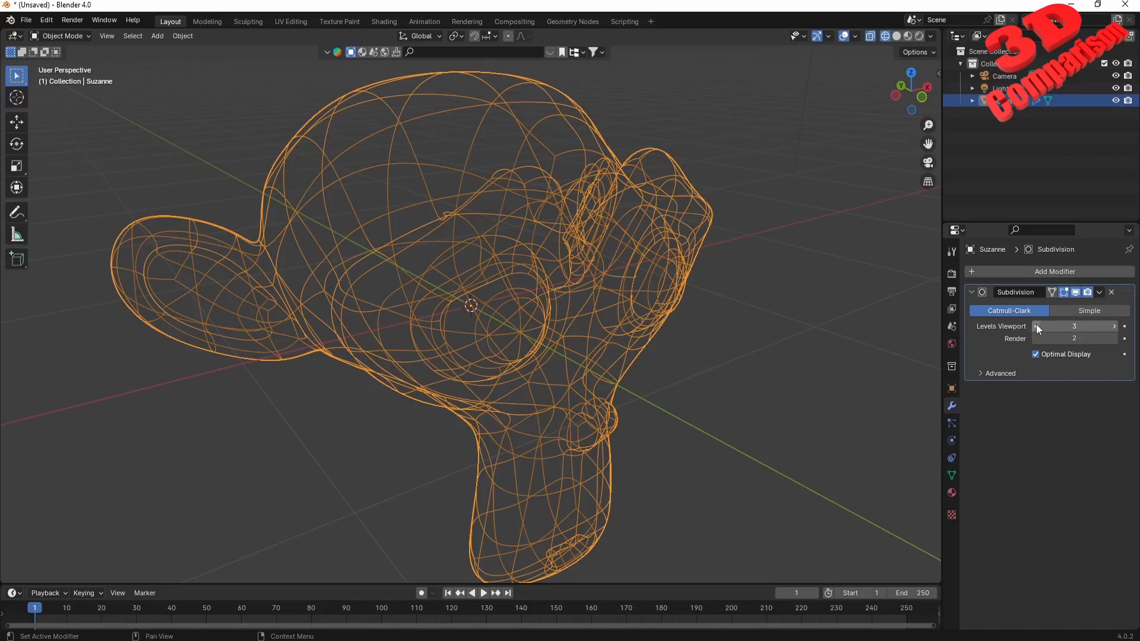
{"action": "left_click", "coordinate": [1099, 293]}
{"action": "left_click", "coordinate": [1081, 310]}
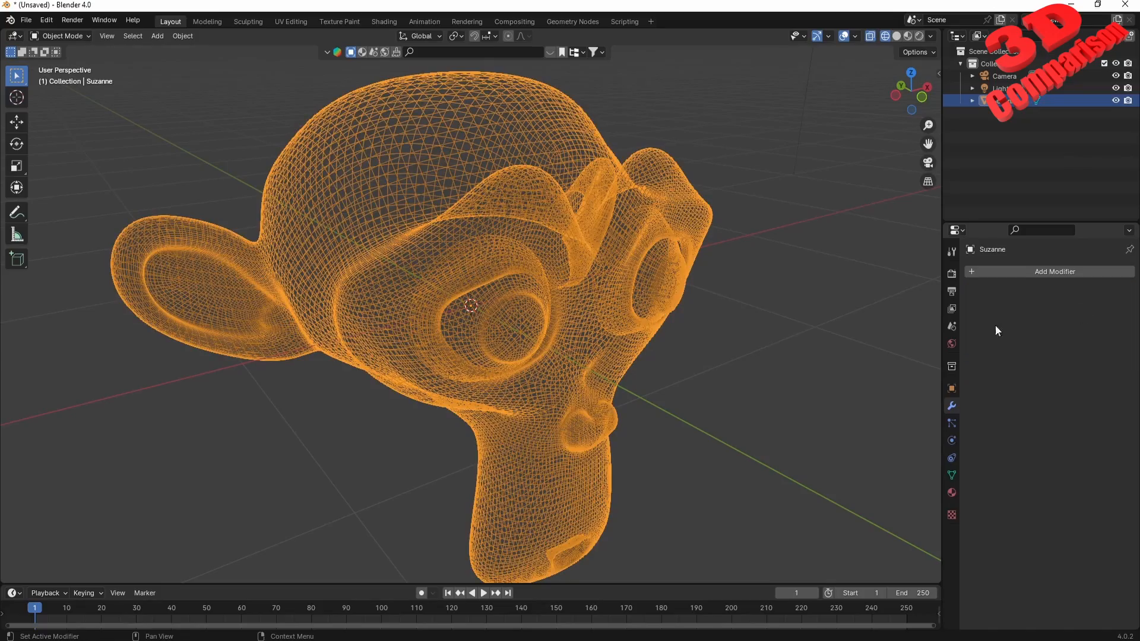
- Add another Subdivision modifier at level 2 to the denser monkey mesh and apply it
{"action": "middle_click_drag", "start_coordinate": [558, 285], "coordinate": [616, 348]}
{"action": "scroll", "coordinate": [616, 348], "scroll_direction": "up", "scroll_amount": 6}
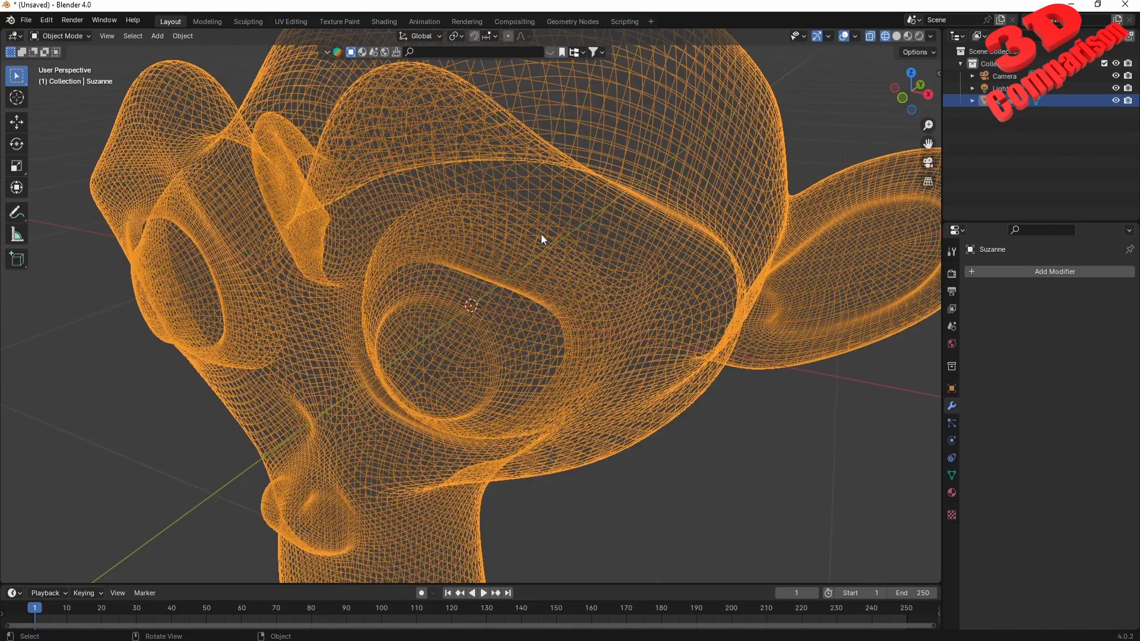
{"action": "scroll", "coordinate": [540, 349], "scroll_direction": "down", "scroll_amount": 5}
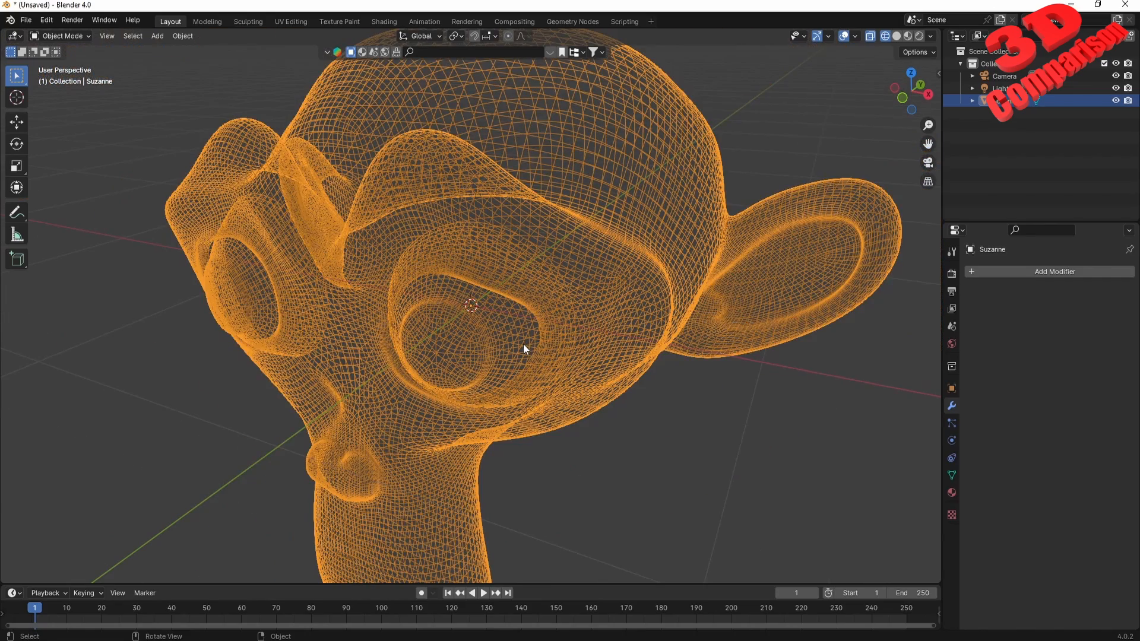
{"action": "key", "text": "ctrl+2"}
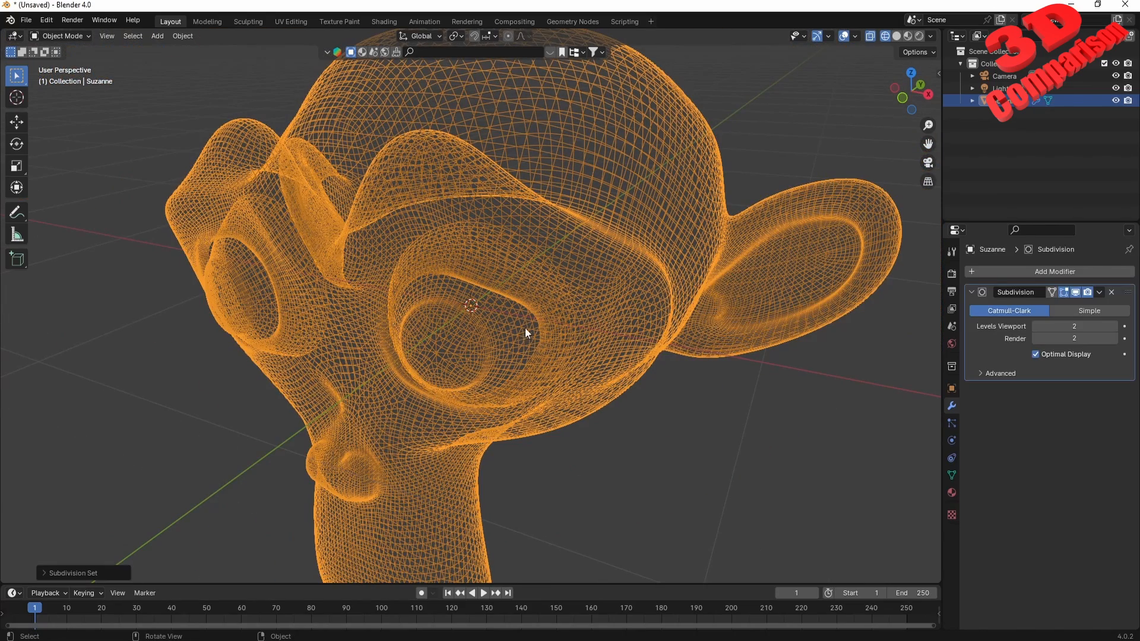
{"action": "left_click", "coordinate": [1099, 292]}
{"action": "left_click", "coordinate": [1085, 307]}
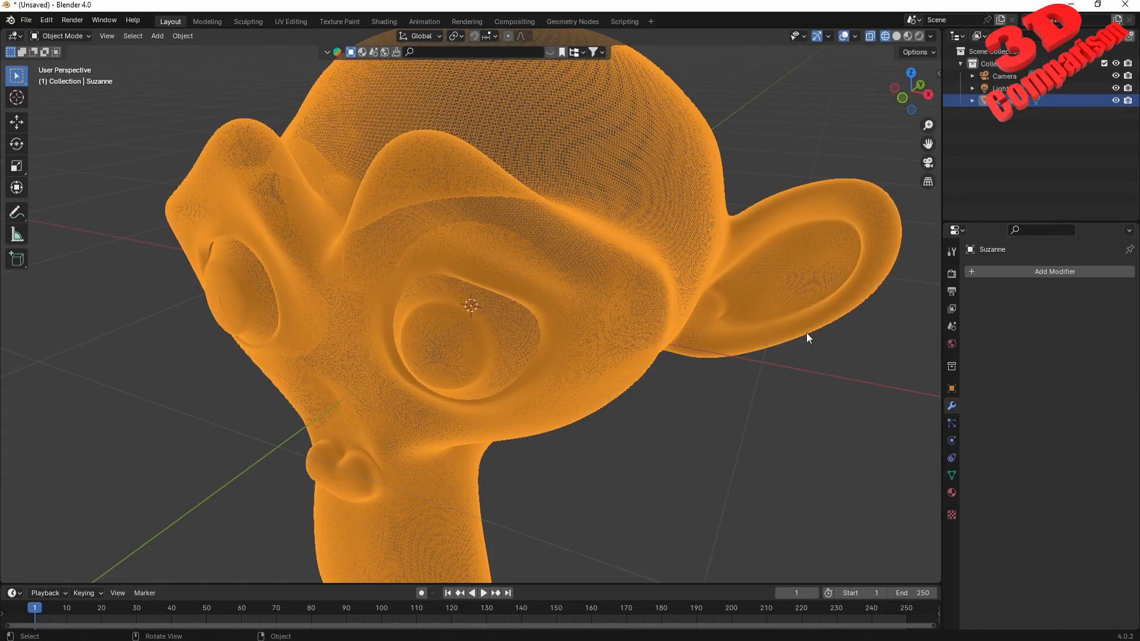
- Turn on the Statistics overlay in the viewport for the dense monkey mesh
{"action": "scroll", "coordinate": [489, 284], "scroll_direction": "up", "scroll_amount": 7}
{"action": "scroll", "coordinate": [489, 284], "scroll_direction": "down", "scroll_amount": 7}
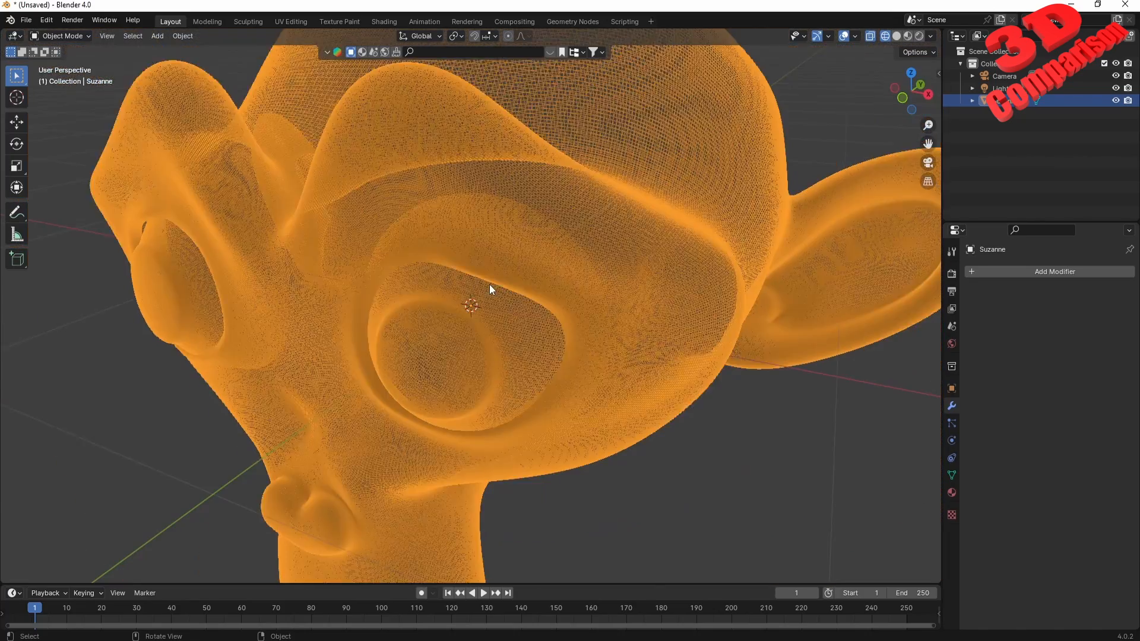
{"action": "scroll", "coordinate": [533, 287], "scroll_direction": "down", "scroll_amount": 1}
{"action": "mouse_move", "coordinate": [534, 286]}
{"action": "middle_mouse_down"}
{"action": "mouse_move", "coordinate": [559, 264]}
{"action": "mouse_move", "coordinate": [540, 286]}
{"action": "middle_mouse_up"}
{"action": "left_click", "coordinate": [855, 37]}
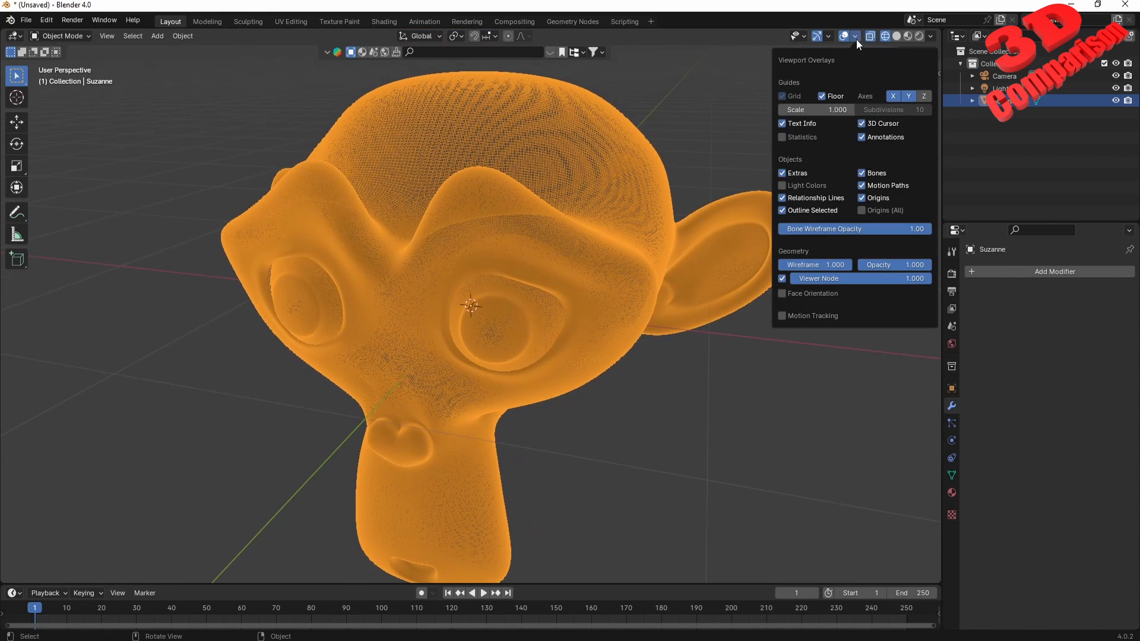
{"action": "left_click", "coordinate": [796, 137]}
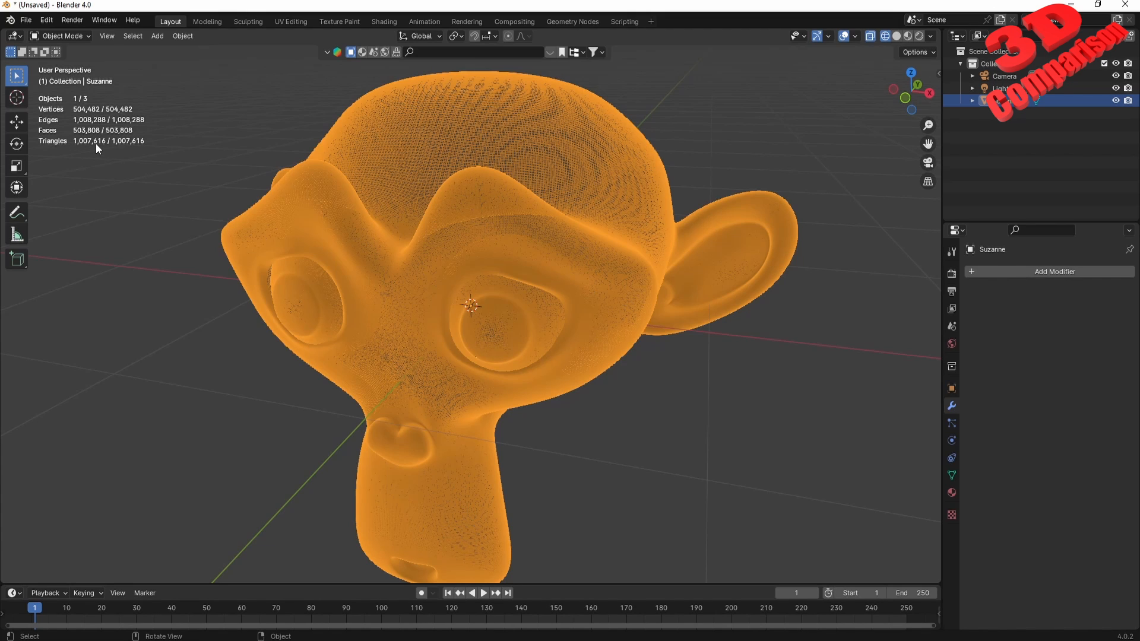
- Examine the density of the monkey mesh unselected in Object Mode and with its vertices shown in Edit Mode
{"action": "mouse_move", "coordinate": [425, 333]}
{"action": "middle_mouse_down"}
{"action": "mouse_move", "coordinate": [501, 297]}
{"action": "mouse_move", "coordinate": [438, 324]}
{"action": "middle_mouse_up"}
{"action": "left_click", "coordinate": [630, 415]}
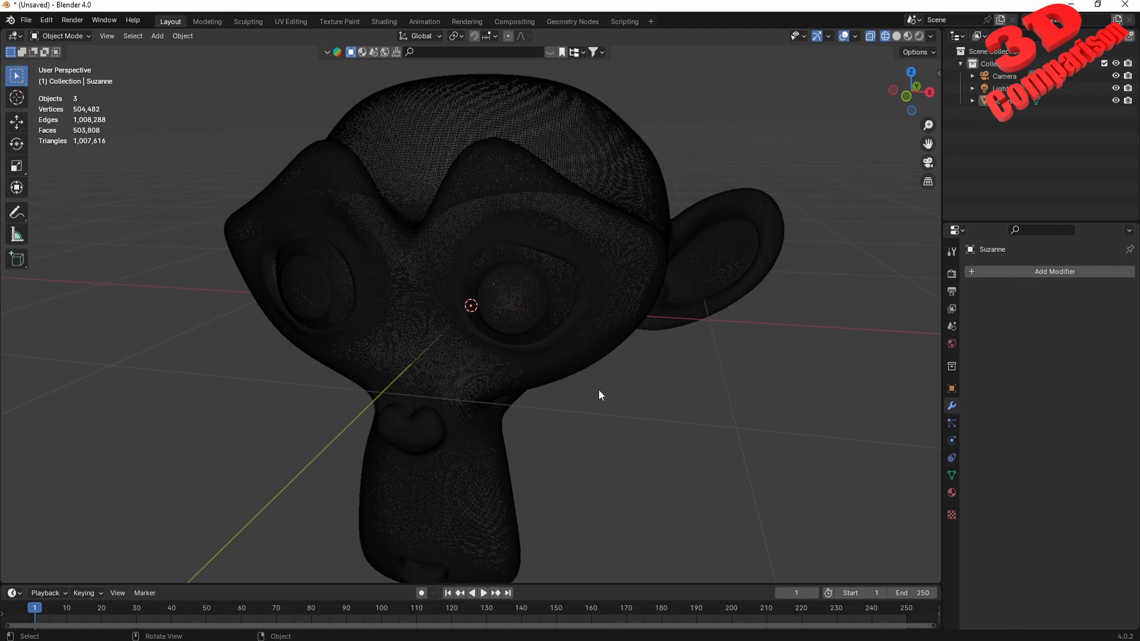
{"action": "left_click", "coordinate": [595, 374]}
{"action": "key", "text": "Tab"}
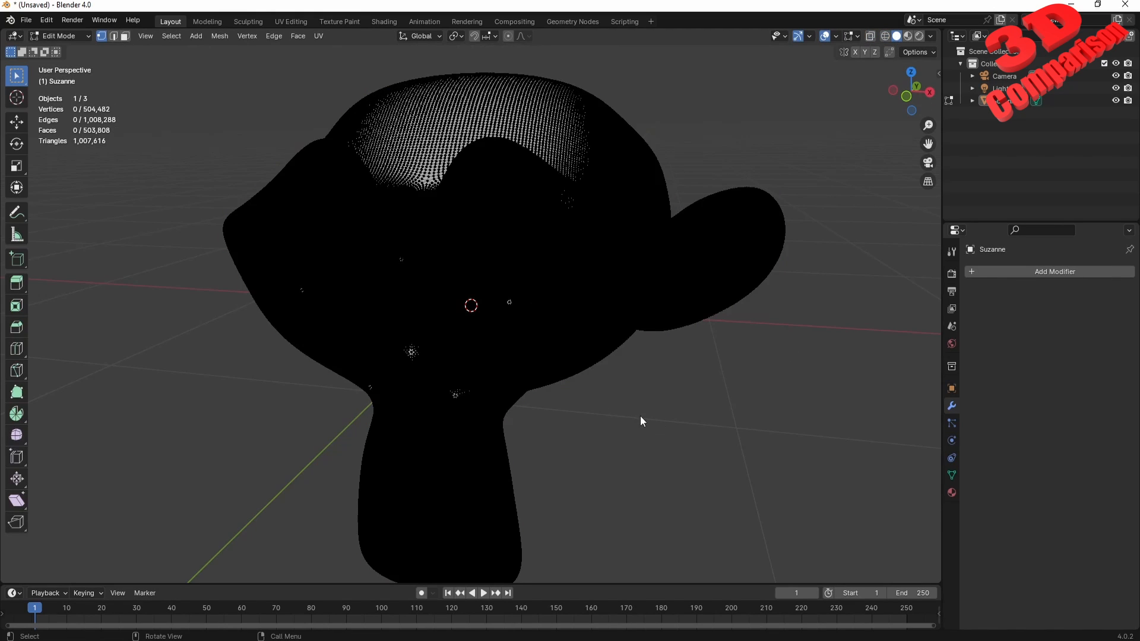
{"action": "key", "text": "Tab"}
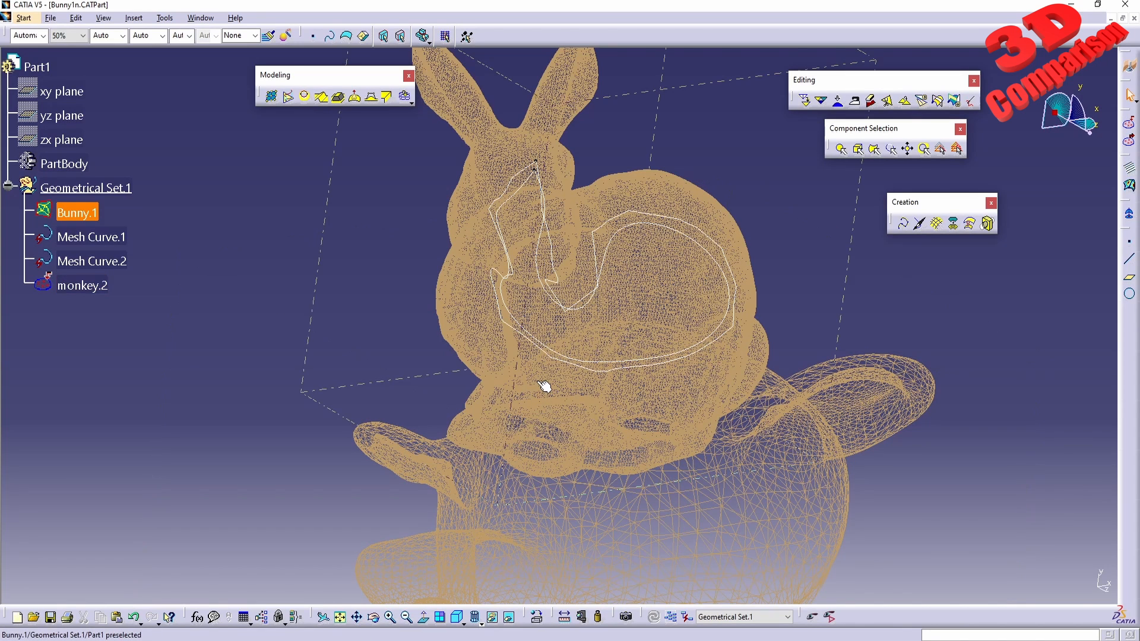
- Switch to CATIA and display the bunny and monkey meshes shaded instead of in wireframe
{"action": "left_click", "coordinate": [527, 392]}
{"action": "left_click", "coordinate": [480, 622]}
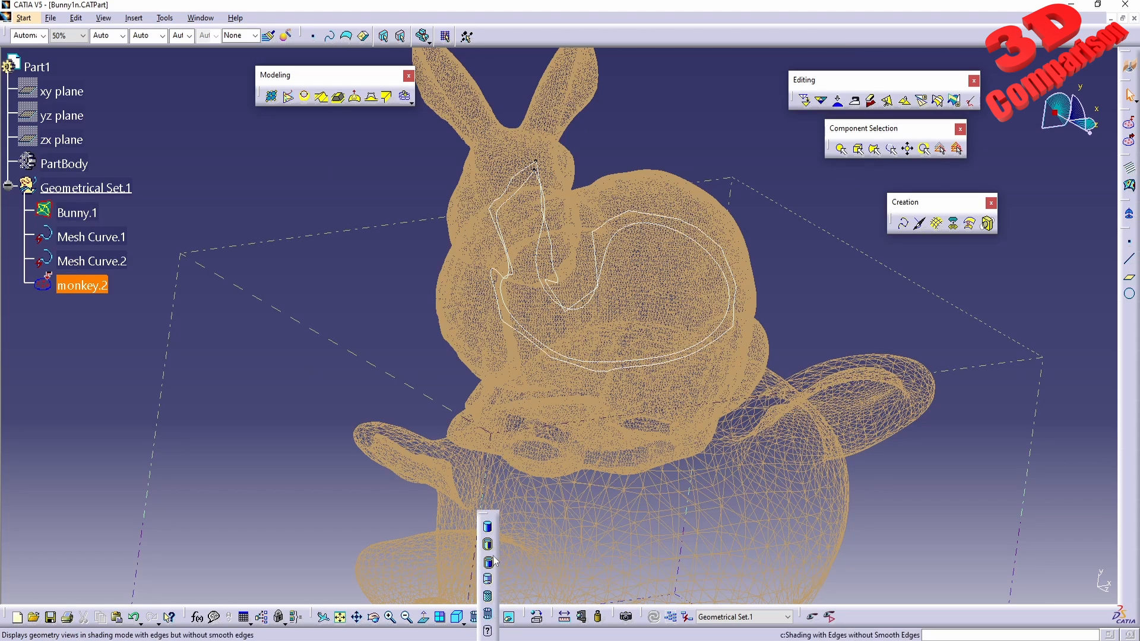
{"action": "left_click", "coordinate": [492, 545]}
{"action": "mouse_move", "coordinate": [585, 410]}
{"action": "middle_mouse_down"}
{"action": "mouse_move", "coordinate": [577, 417]}
{"action": "mouse_move", "coordinate": [738, 356]}
{"action": "mouse_move", "coordinate": [664, 384]}
{"action": "middle_mouse_up"}
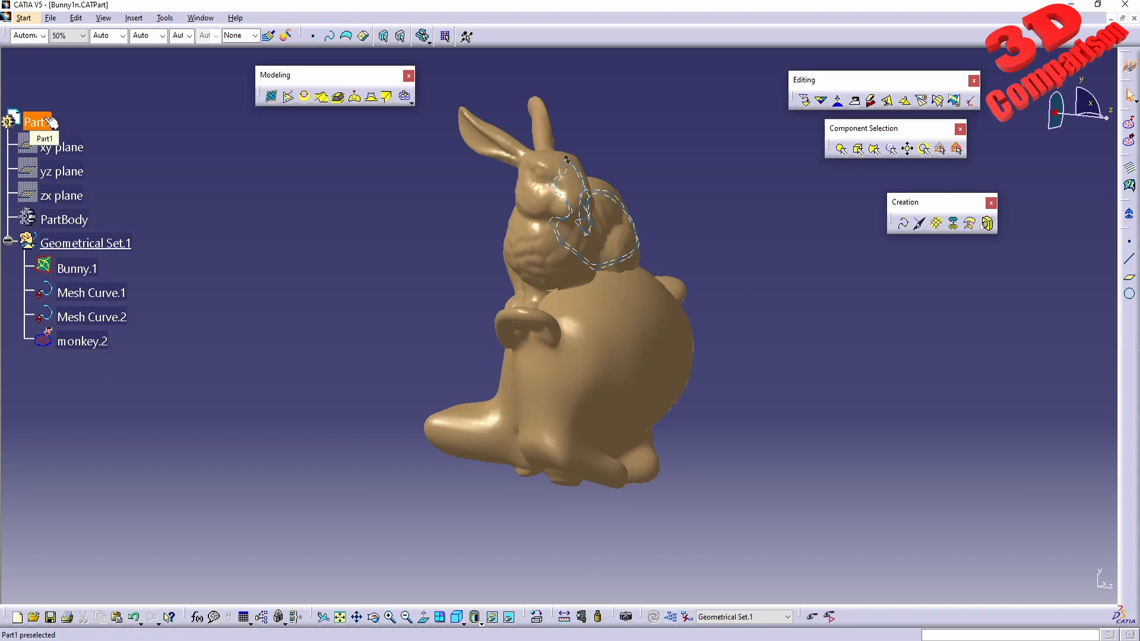
- Make the compass snap automatically to the selected object and attach it to monkey.2
{"action": "left_click", "coordinate": [97, 342]}
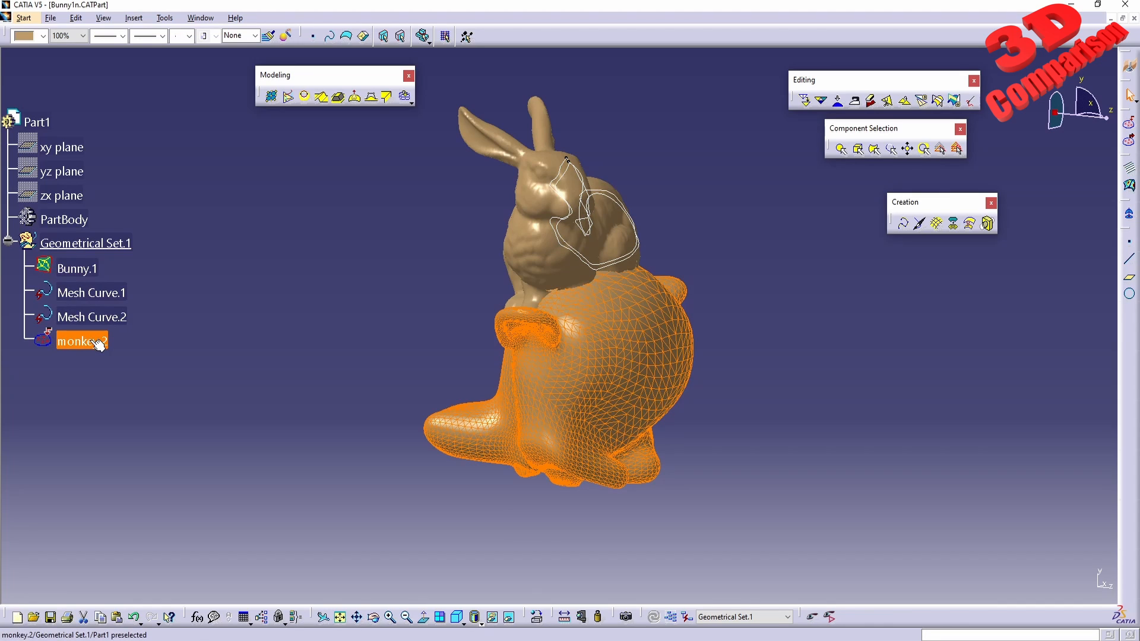
{"action": "right_click", "coordinate": [1060, 113]}
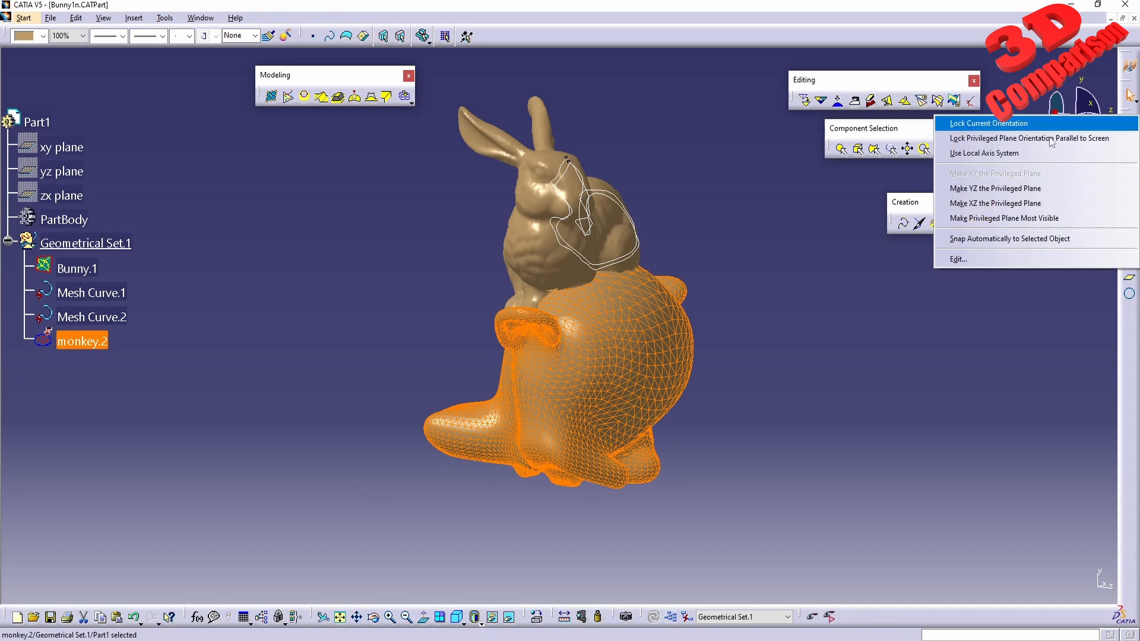
{"action": "left_click", "coordinate": [1001, 239]}
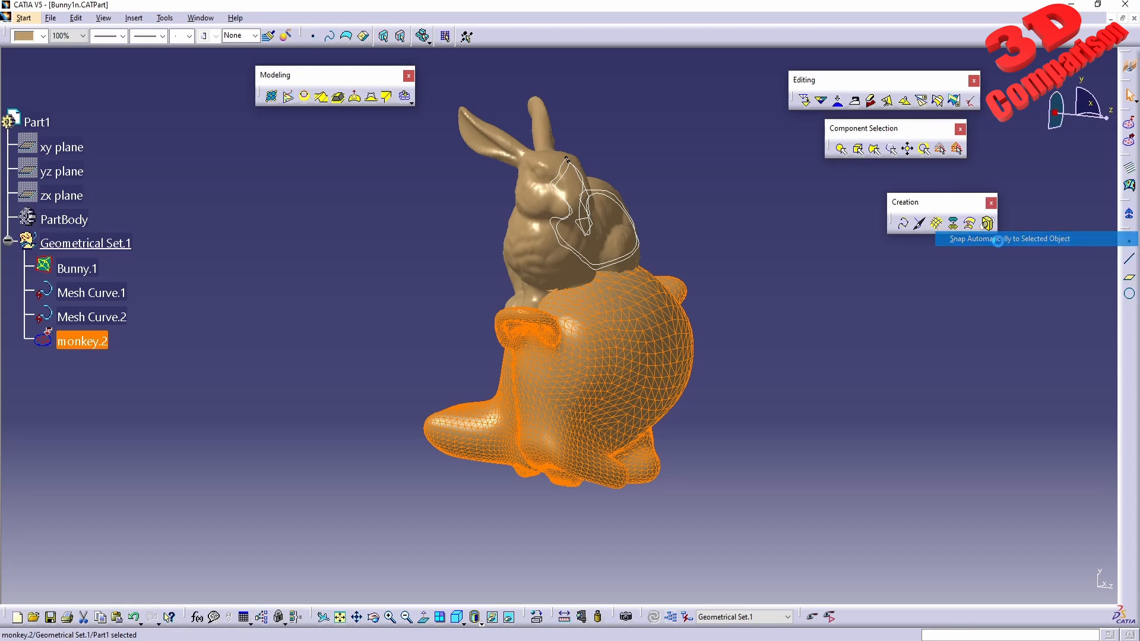
{"action": "left_click", "coordinate": [554, 532]}
{"action": "left_click", "coordinate": [99, 346]}
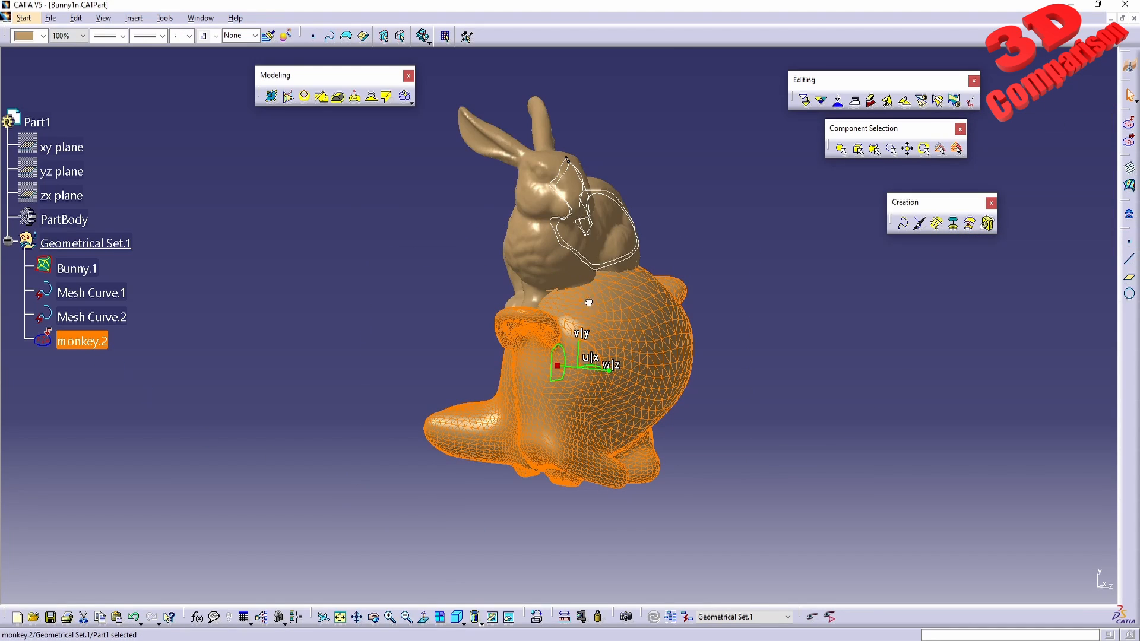
- Rotate the monkey with the compass about its vertical axis to face forward and lower it beneath the bunny
{"action": "left_click_drag", "start_coordinate": [530, 268], "coordinate": [481, 265]}
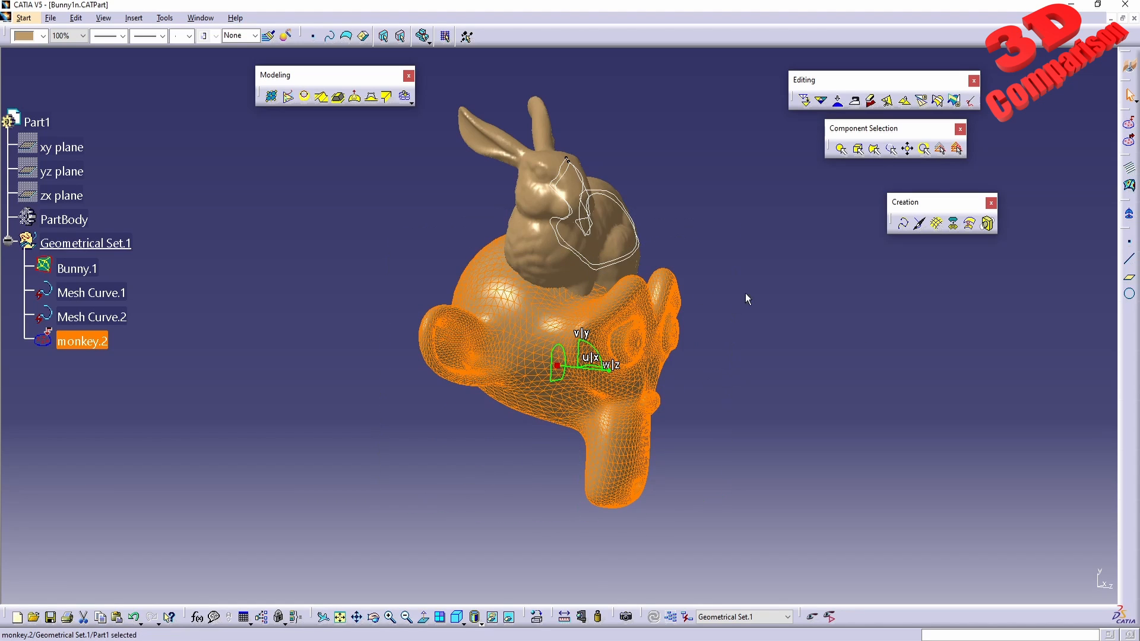
{"action": "middle_click_drag", "start_coordinate": [715, 355], "coordinate": [596, 353]}
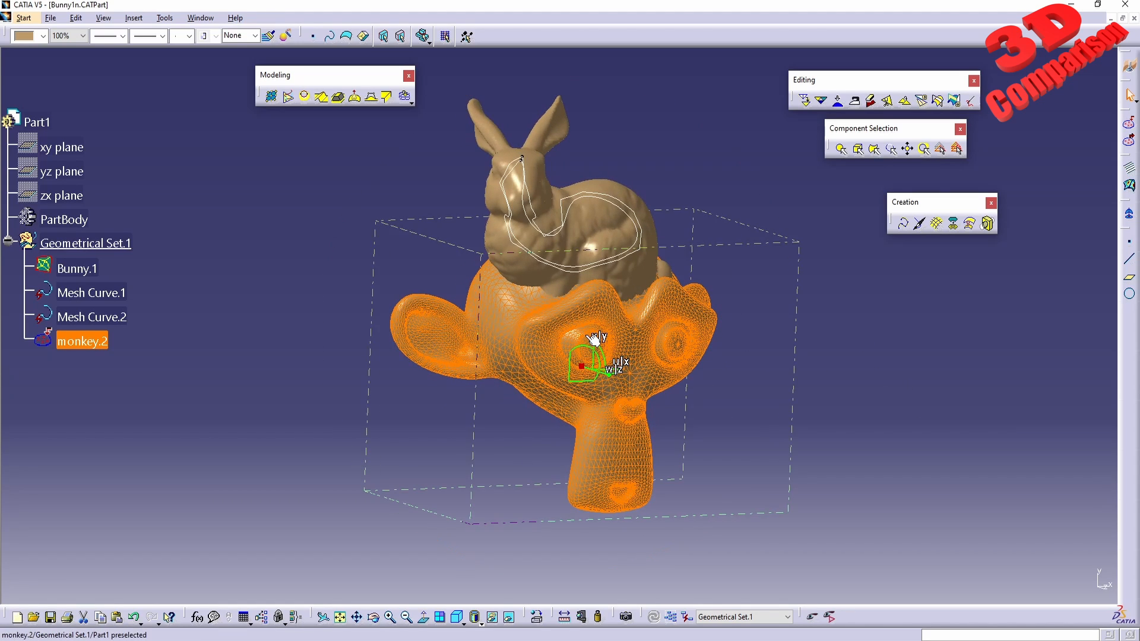
{"action": "left_click_drag", "start_coordinate": [594, 352], "coordinate": [593, 414]}
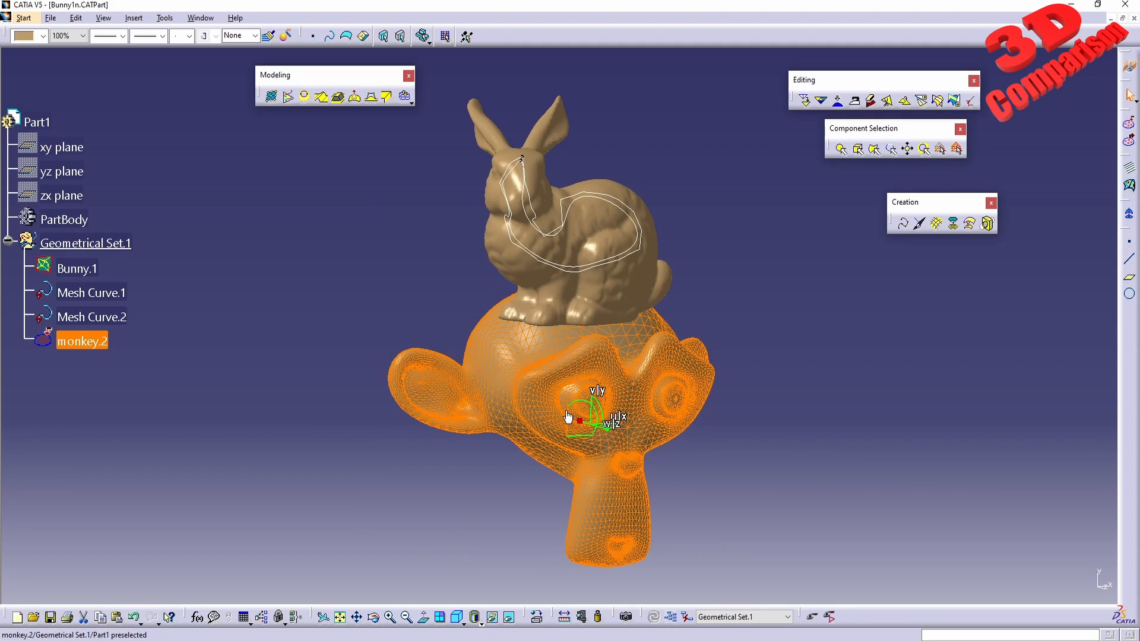
- In the compass manipulation parameters, set the translation increment along V to 50 mm and move the monkey up by it
{"action": "right_click", "coordinate": [581, 419]}
{"action": "left_click", "coordinate": [650, 563]}
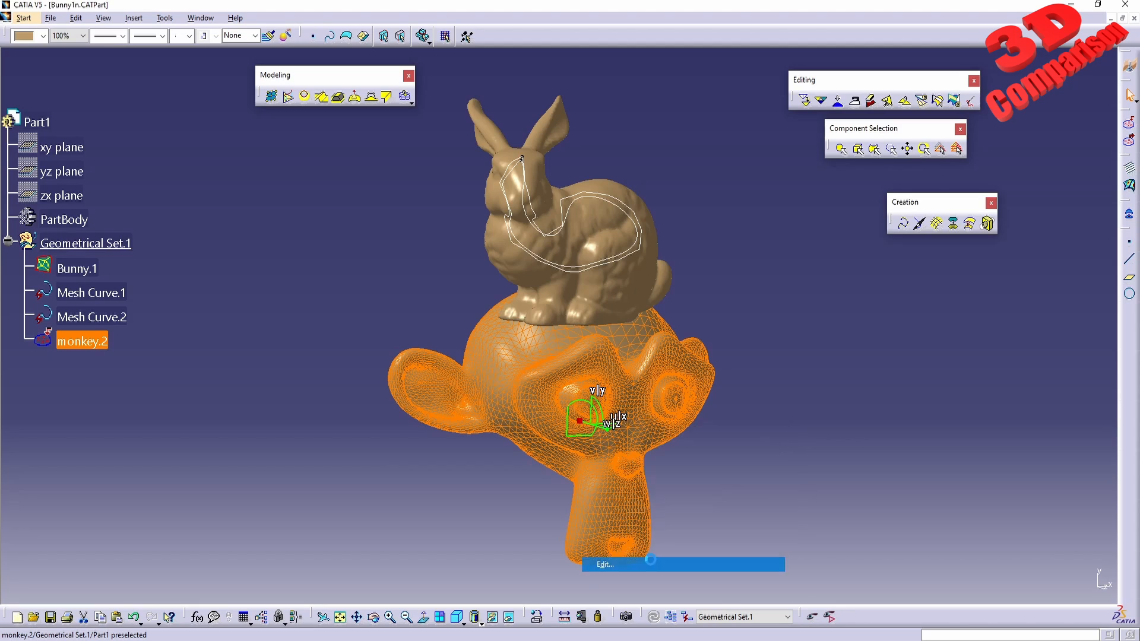
{"action": "left_click", "coordinate": [1028, 256]}
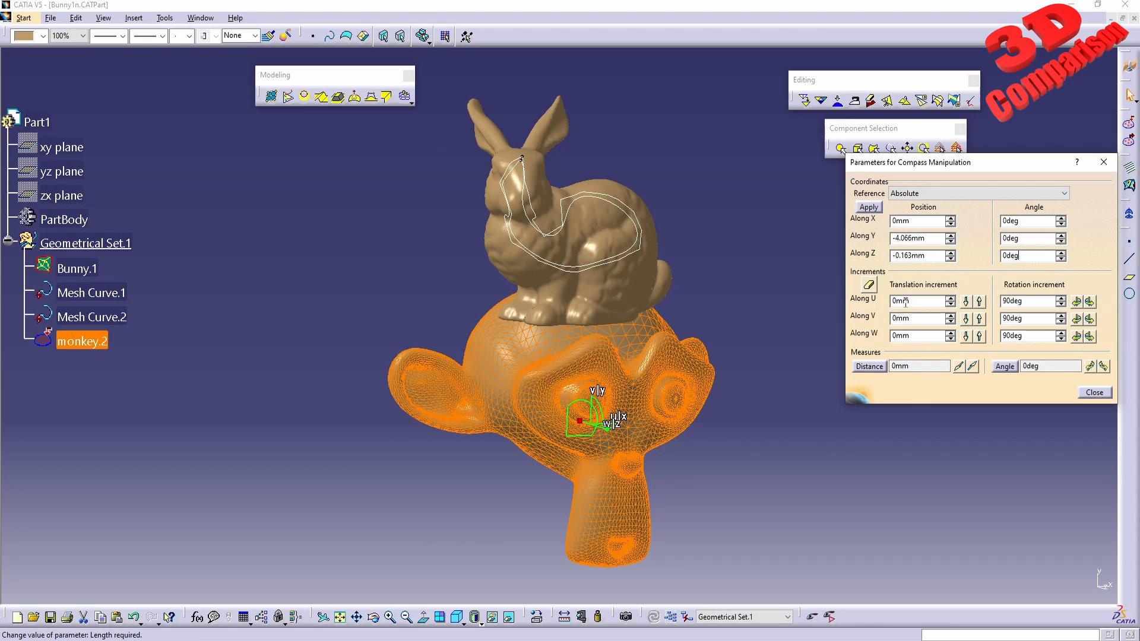
{"action": "double_click", "coordinate": [916, 320]}
{"action": "type", "text": "50"}
{"action": "left_click", "coordinate": [979, 319]}
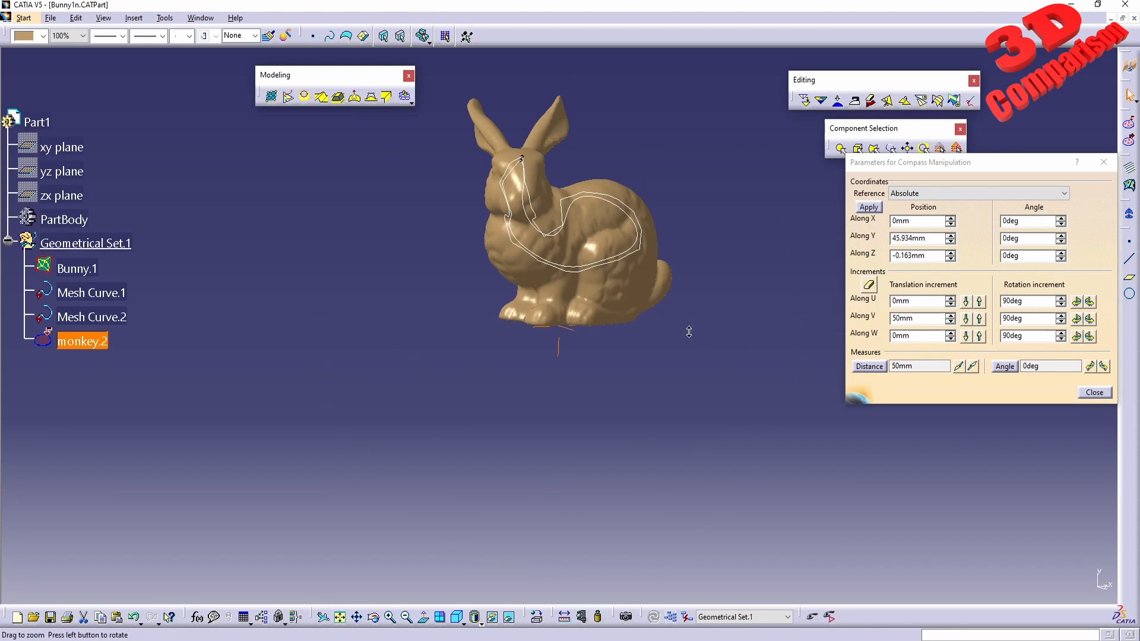
{"action": "middle_click_drag", "start_coordinate": [688, 331], "coordinate": [692, 422]}
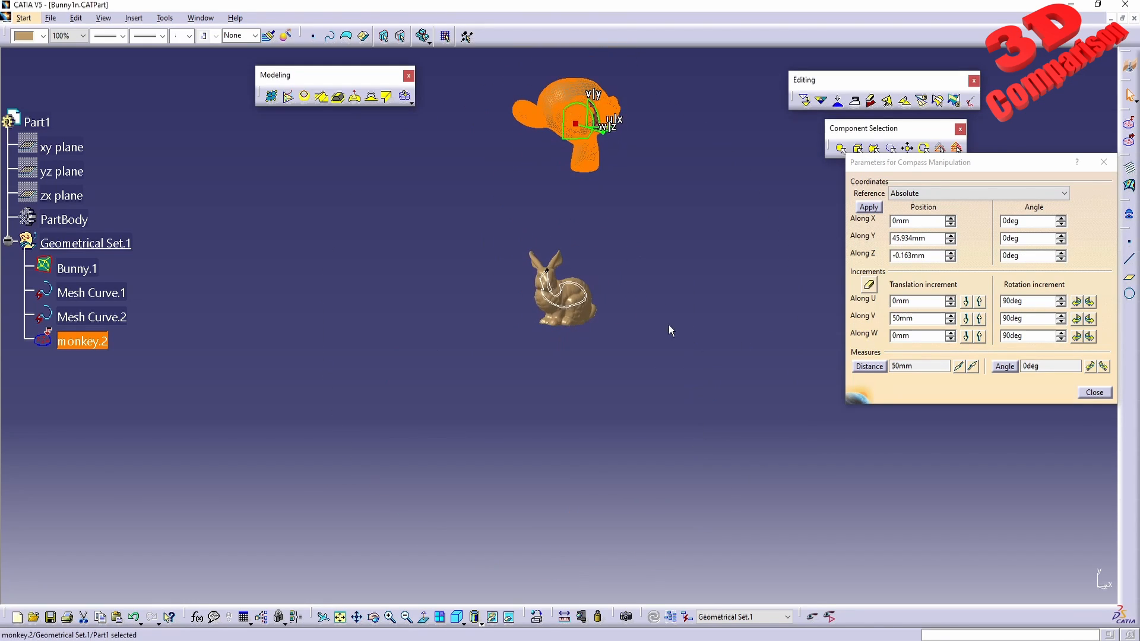
- Set the translation increment along V to -40 mm and use it to bring the monkey down to the bunny
{"action": "left_click", "coordinate": [576, 129]}
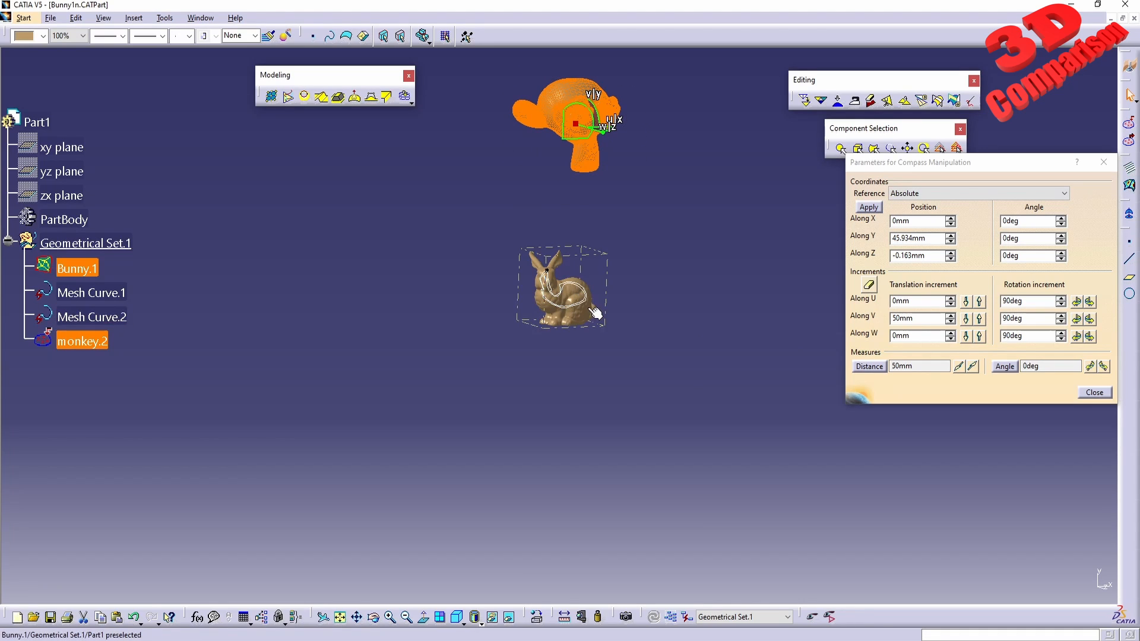
{"action": "left_click", "coordinate": [885, 336]}
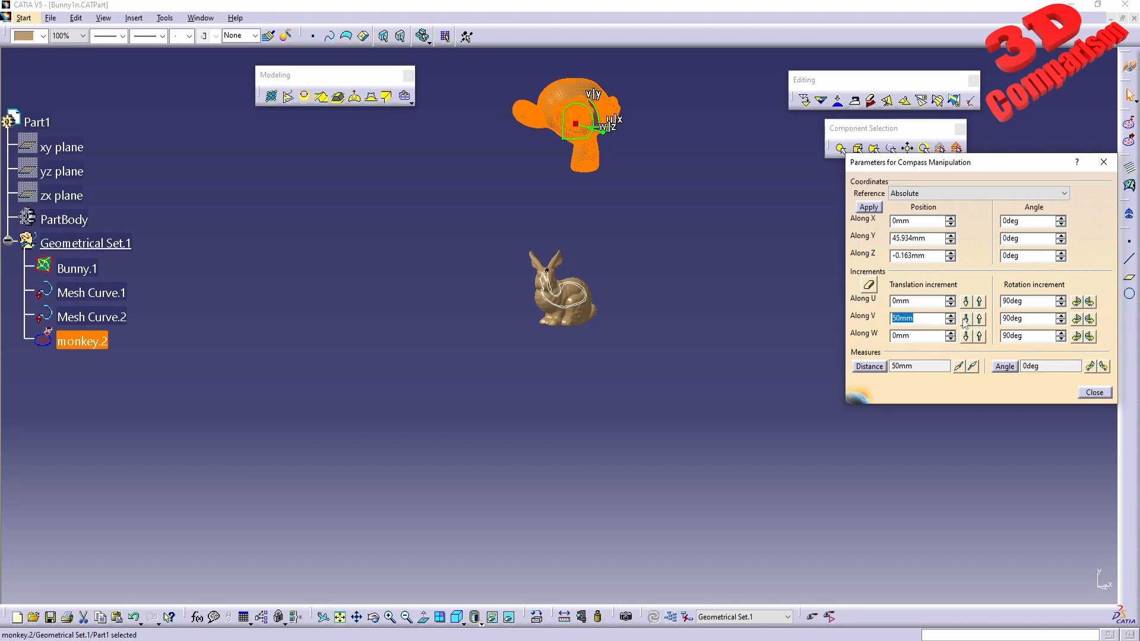
{"action": "type", "text": "-40"}
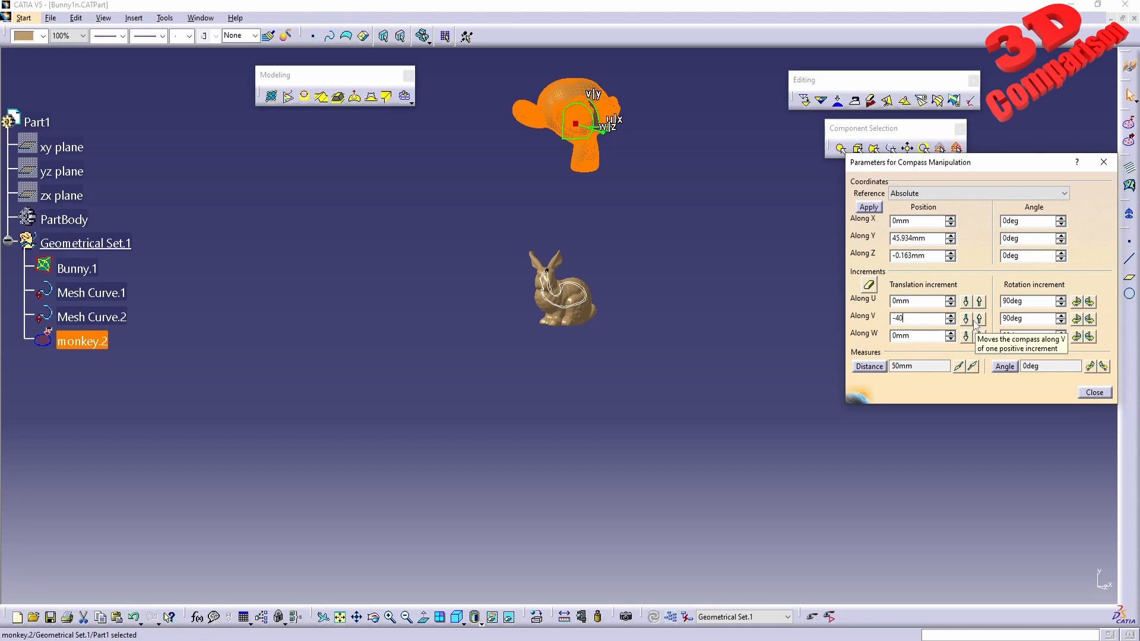
{"action": "left_click", "coordinate": [967, 320]}
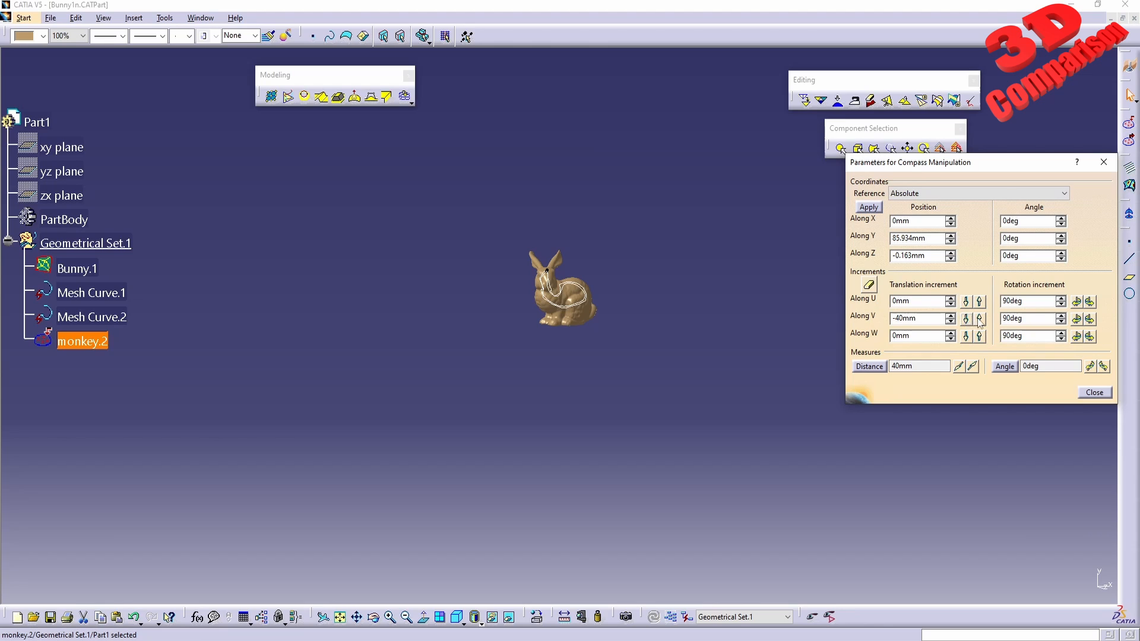
{"action": "left_click", "coordinate": [980, 320]}
{"action": "left_click", "coordinate": [980, 319]}
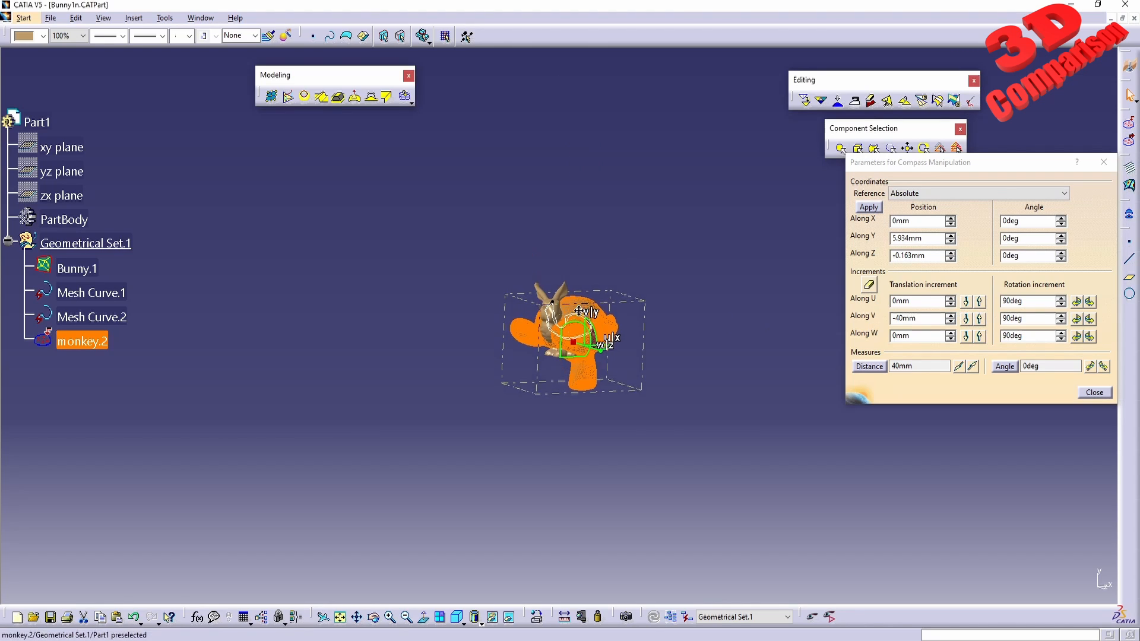
- Lower the monkey along its vertical axis with the compass until the bunny stands on its head, and close the compass parameters
{"action": "middle_click_drag", "start_coordinate": [578, 311], "coordinate": [591, 240], "text": "ctrl"}
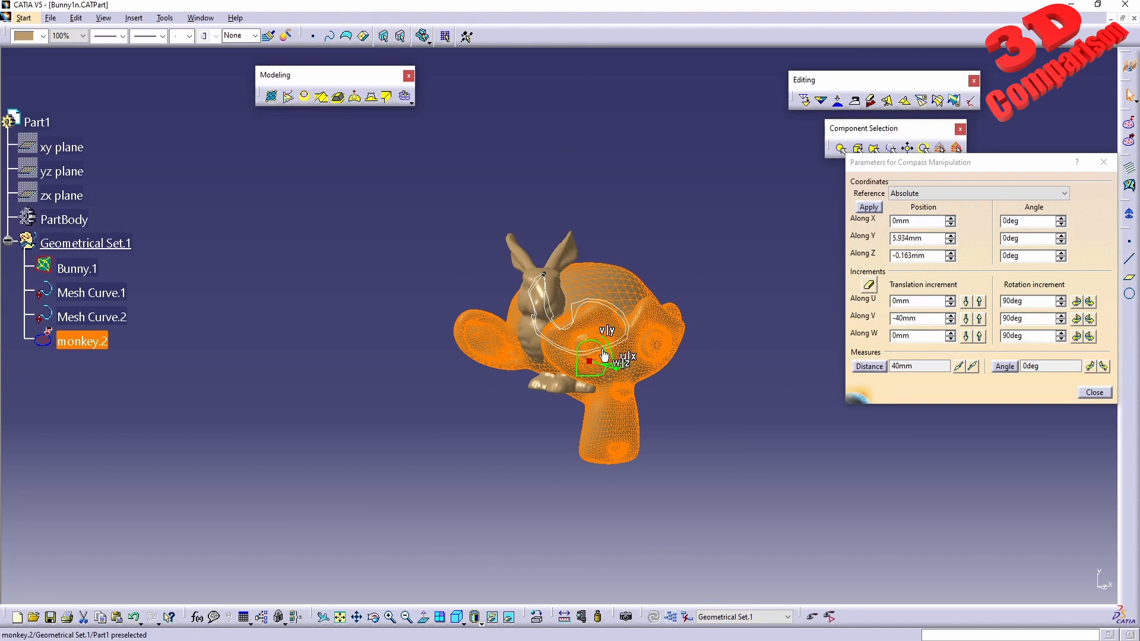
{"action": "left_click_drag", "start_coordinate": [604, 355], "coordinate": [602, 456]}
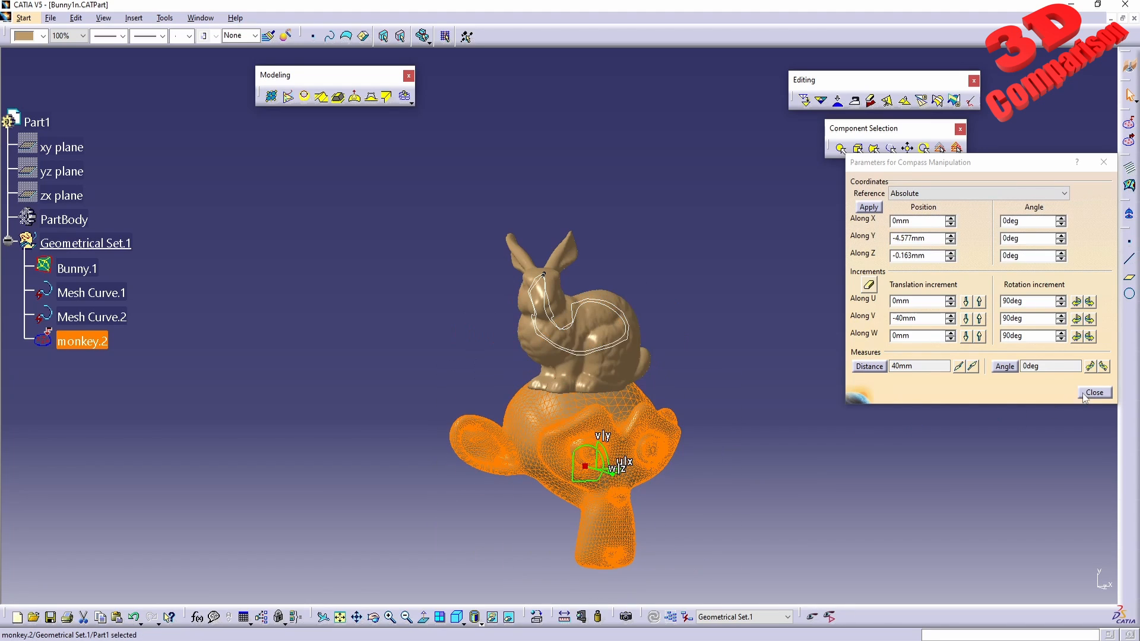
{"action": "left_click", "coordinate": [1093, 393]}
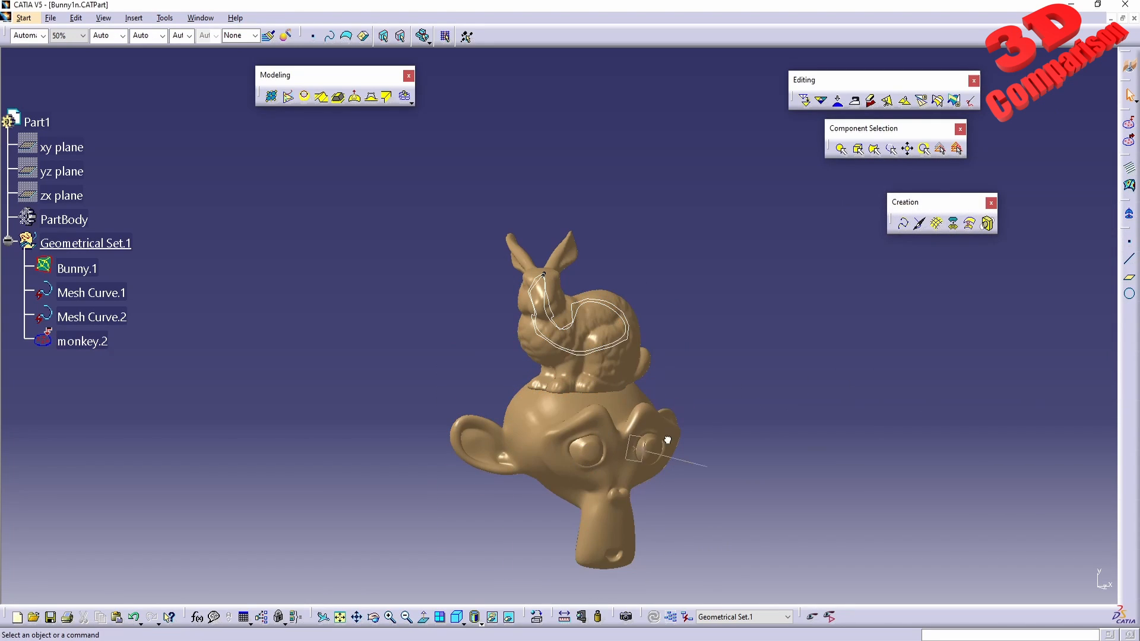
- Paint a closed curve around the monkey's right eye on the mesh and move the Modeling toolbar clear of the bunny's ears
{"action": "mouse_move", "coordinate": [667, 440]}
{"action": "middle_mouse_down"}
{"action": "mouse_move", "coordinate": [443, 319]}
{"action": "mouse_move", "coordinate": [461, 364]}
{"action": "mouse_move", "coordinate": [696, 309]}
{"action": "mouse_move", "coordinate": [715, 345]}
{"action": "mouse_move", "coordinate": [682, 252]}
{"action": "middle_mouse_up"}
{"action": "left_click", "coordinate": [919, 225]}
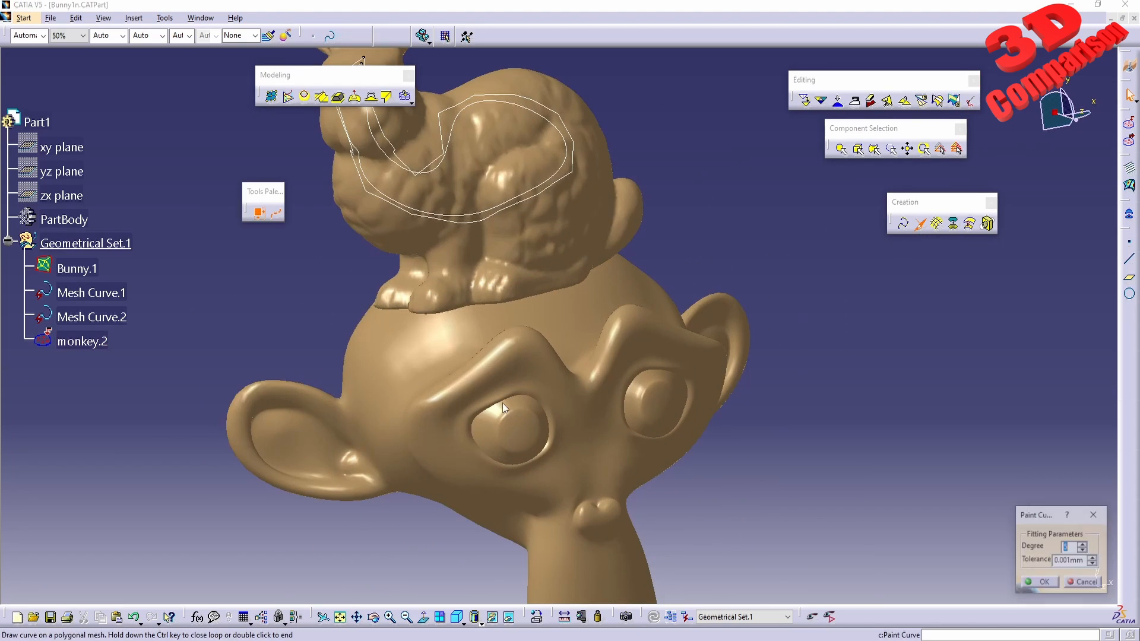
{"action": "middle_click_drag", "start_coordinate": [603, 439], "coordinate": [588, 297]}
{"action": "middle_click_drag", "start_coordinate": [487, 286], "coordinate": [571, 410]}
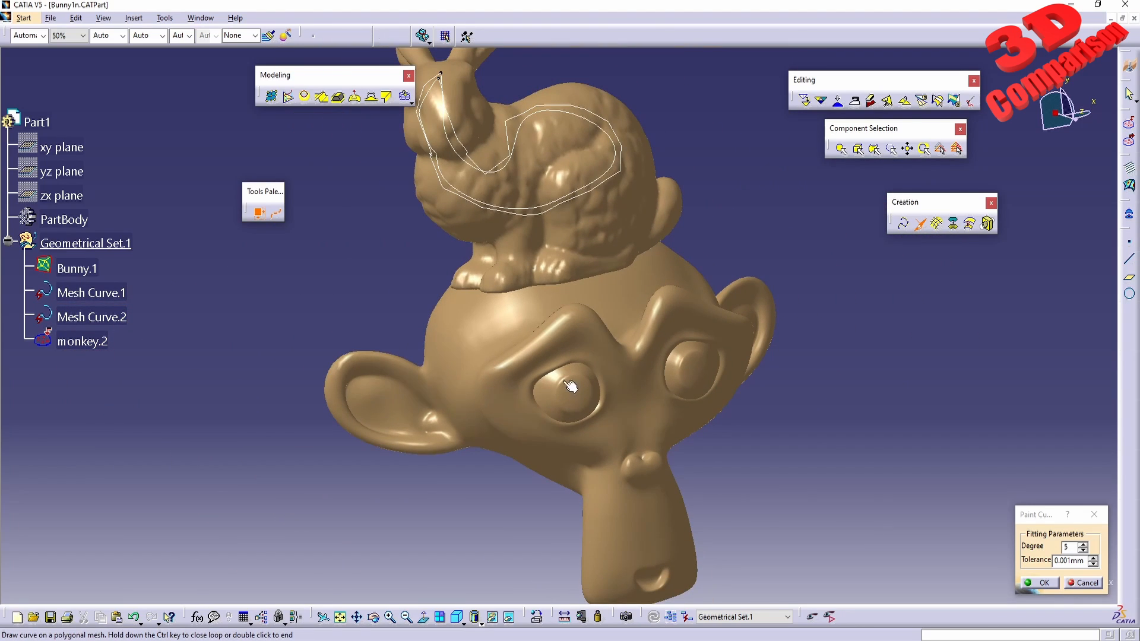
{"action": "middle_click_drag", "start_coordinate": [582, 414], "coordinate": [588, 355]}
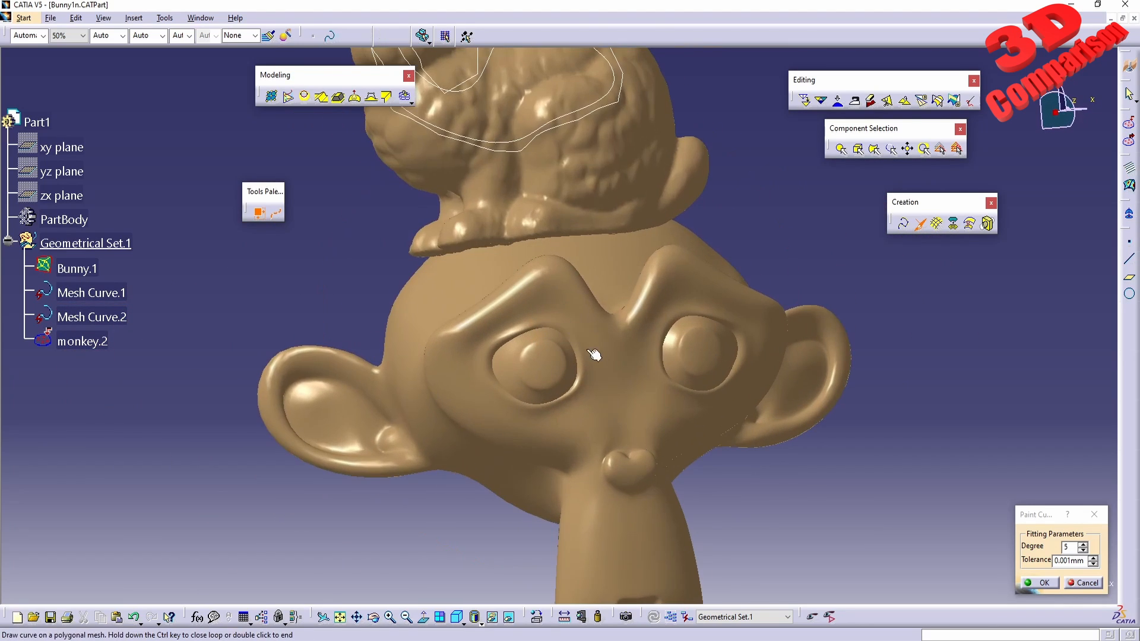
{"action": "left_click", "coordinate": [599, 356]}
{"action": "mouse_move", "coordinate": [597, 393]}
{"action": "left_mouse_down"}
{"action": "mouse_move", "coordinate": [537, 424]}
{"action": "mouse_move", "coordinate": [466, 374]}
{"action": "mouse_move", "coordinate": [522, 312]}
{"action": "mouse_move", "coordinate": [582, 325]}
{"action": "mouse_move", "coordinate": [604, 356]}
{"action": "left_mouse_up"}
{"action": "double_click", "coordinate": [599, 351]}
{"action": "mouse_move", "coordinate": [605, 339]}
{"action": "middle_mouse_down"}
{"action": "mouse_move", "coordinate": [642, 382]}
{"action": "mouse_move", "coordinate": [701, 371]}
{"action": "mouse_move", "coordinate": [703, 325]}
{"action": "mouse_move", "coordinate": [679, 318]}
{"action": "mouse_move", "coordinate": [626, 430]}
{"action": "mouse_move", "coordinate": [609, 396]}
{"action": "middle_mouse_up"}
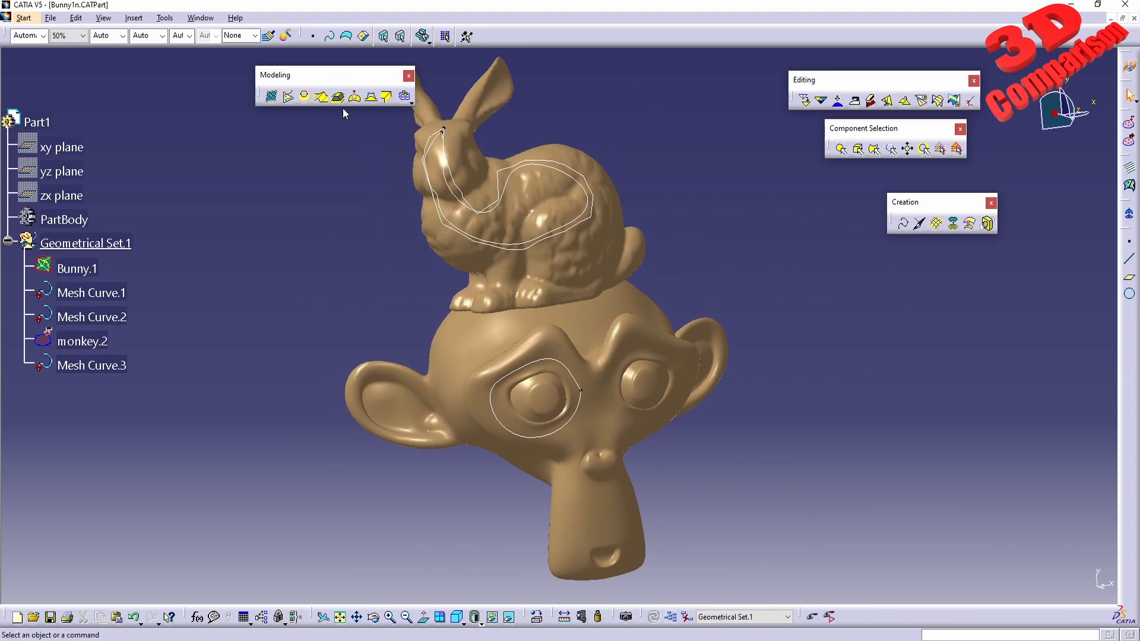
{"action": "left_click_drag", "start_coordinate": [283, 75], "coordinate": [180, 75]}
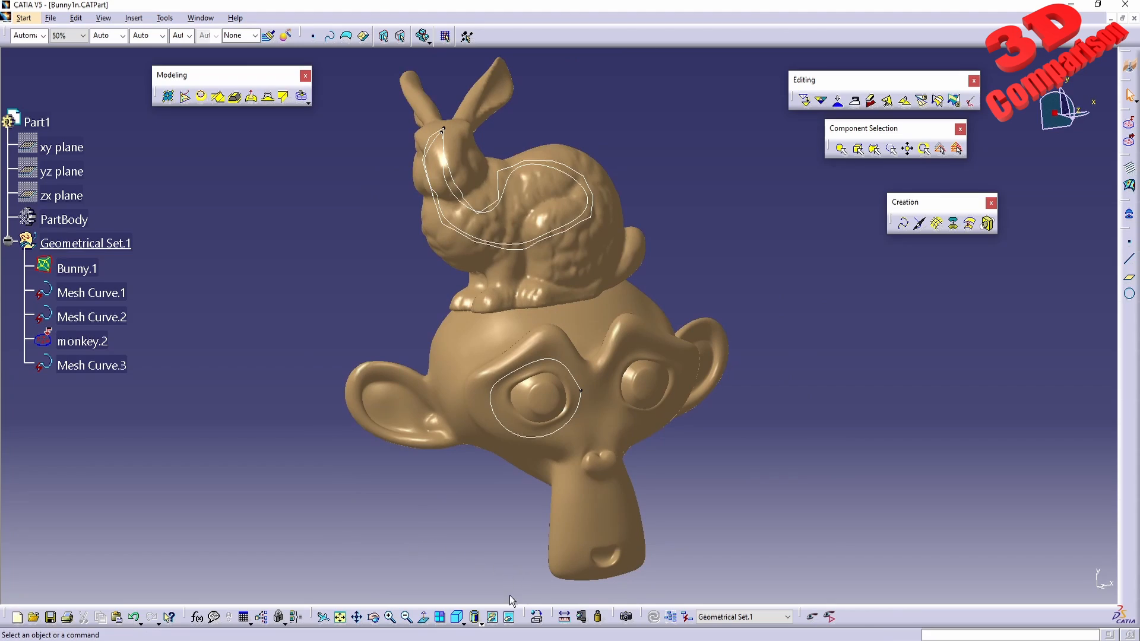
{"action": "left_click_drag", "start_coordinate": [513, 591], "coordinate": [31, 345]}
{"action": "left_click_drag", "start_coordinate": [443, 284], "coordinate": [16, 55]}
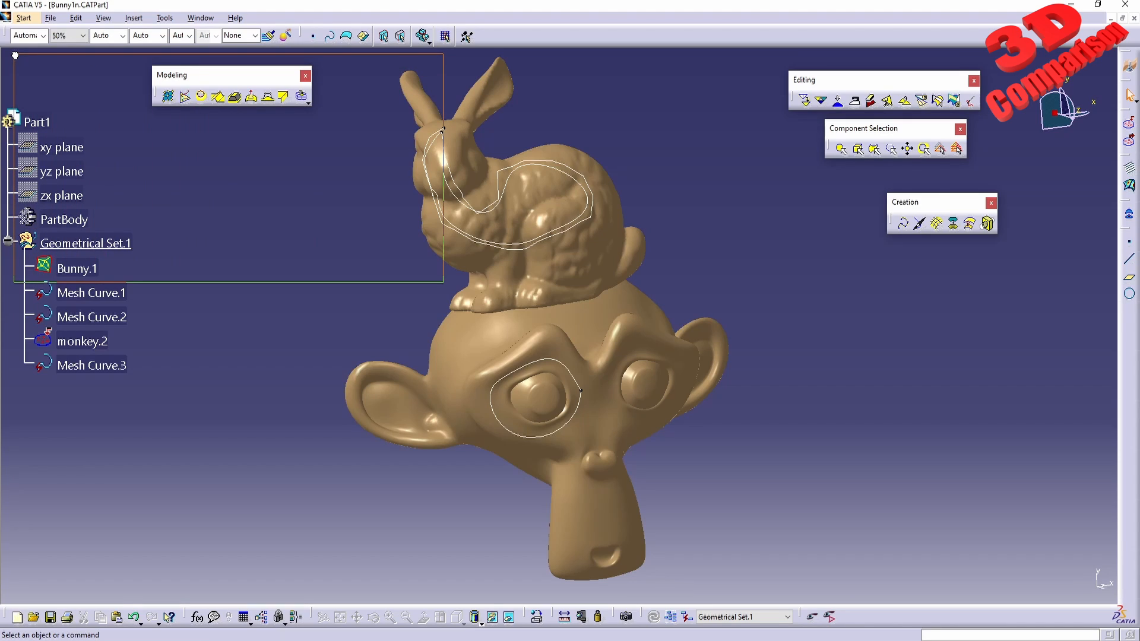
{"action": "left_click_drag", "start_coordinate": [15, 56], "coordinate": [16, 55]}
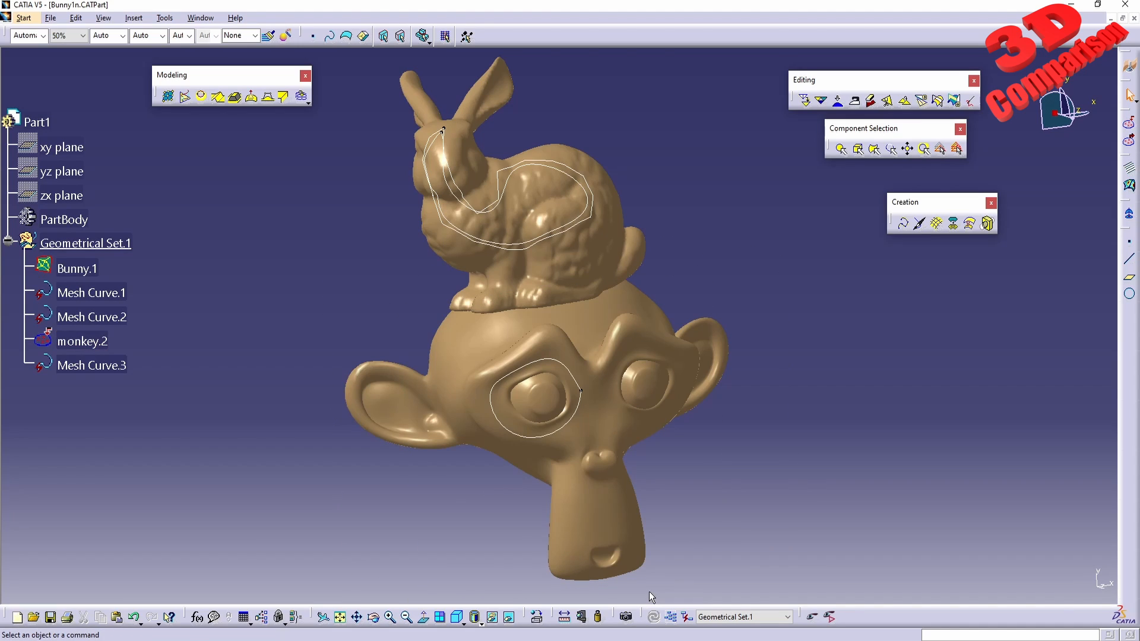
{"action": "left_click_drag", "start_coordinate": [600, 596], "coordinate": [1134, 304]}
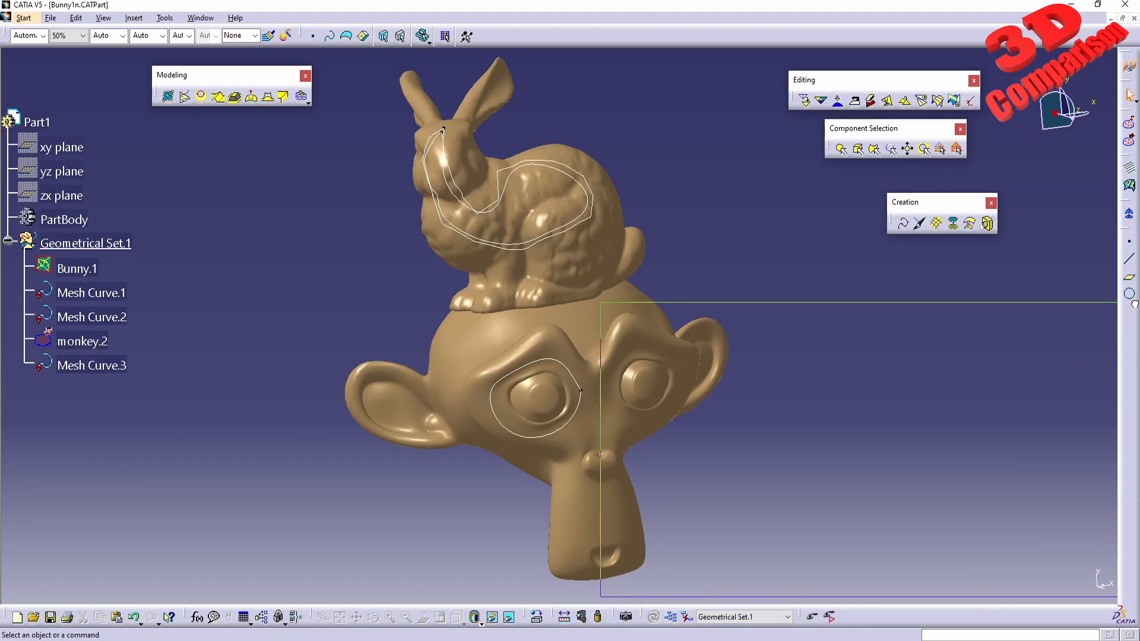
{"action": "left_click_drag", "start_coordinate": [1133, 304], "coordinate": [1105, 316]}
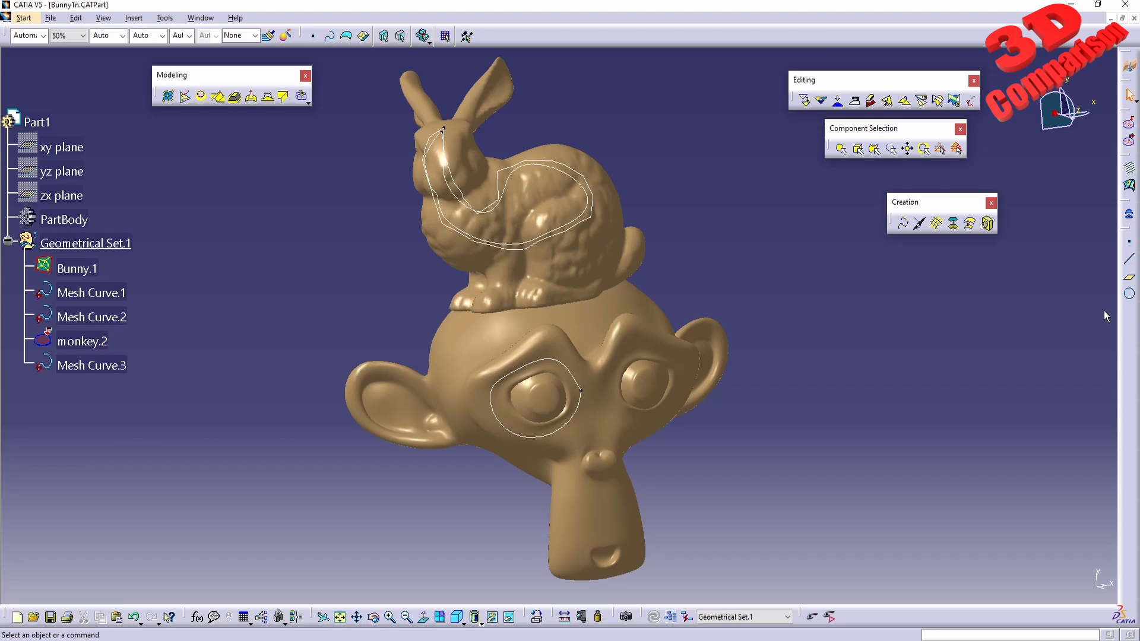